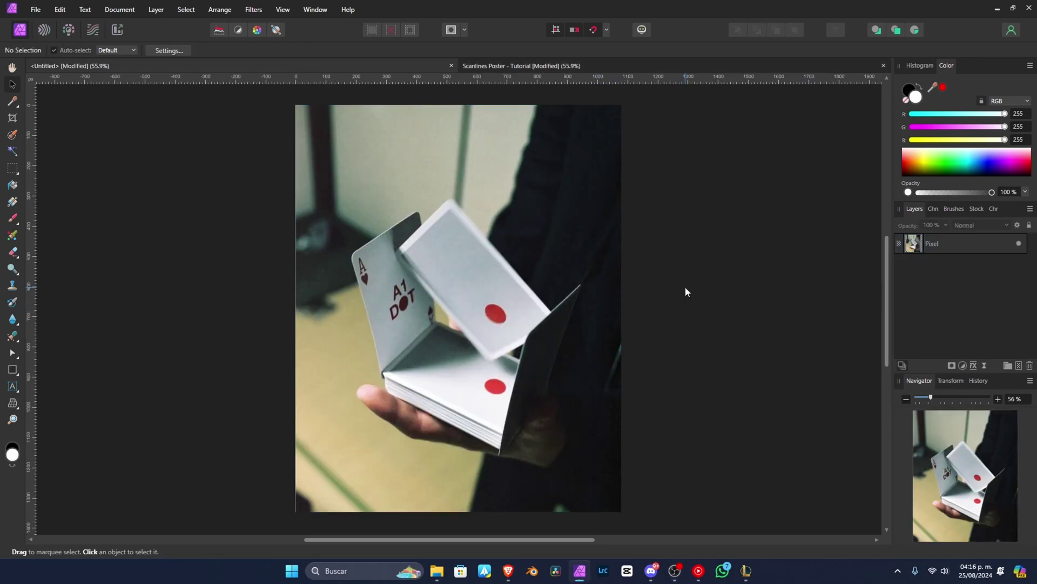
# - Select the playing-card photo layer with Ctrl+A
pyautogui.hotkey('ctrl', 'a')
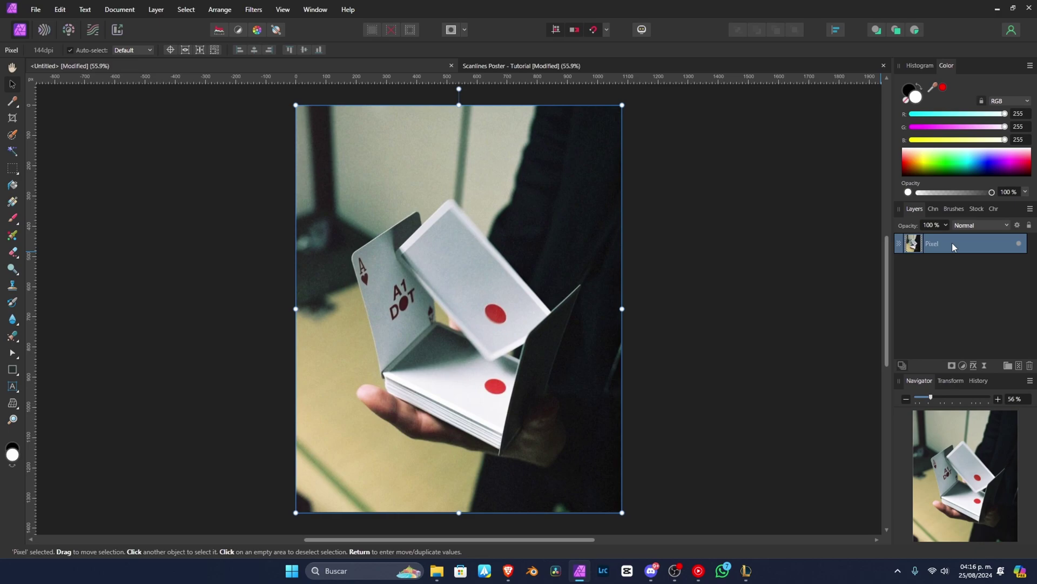
# - Duplicate the photo twice, hide the bottom copy, and open Live Filters on the top copy
pyautogui.hotkey('ctrl', 'j')
pyautogui.hotkey('ctrl', 'j')
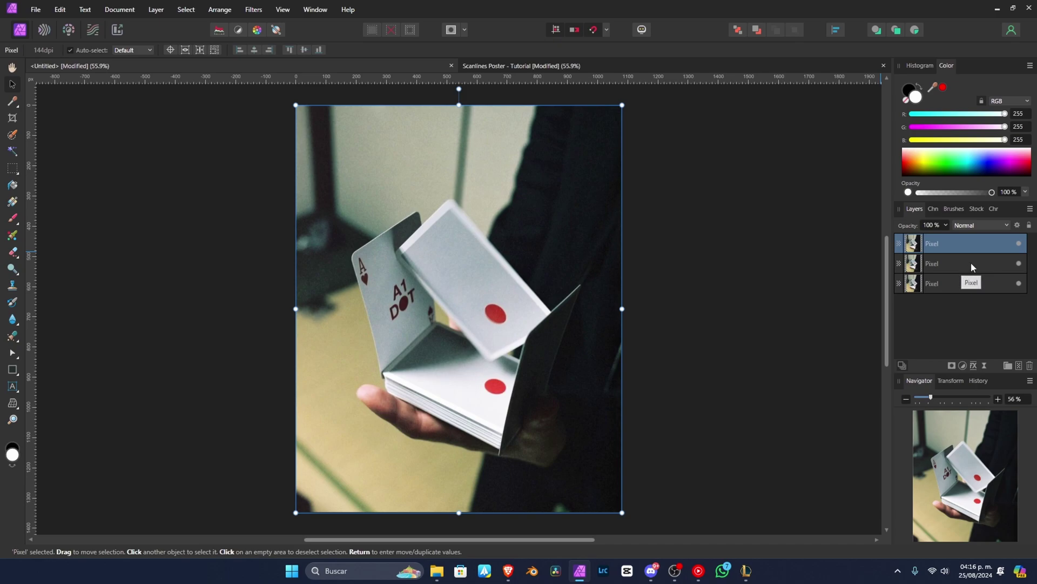
pyautogui.click(971, 262)
pyautogui.click(1009, 282)
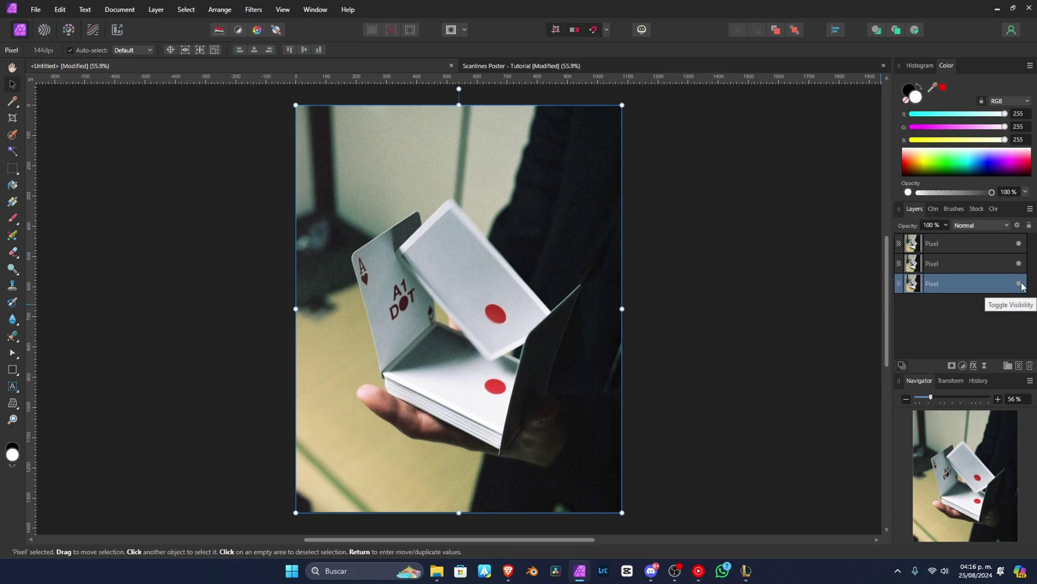
pyautogui.click(1019, 283)
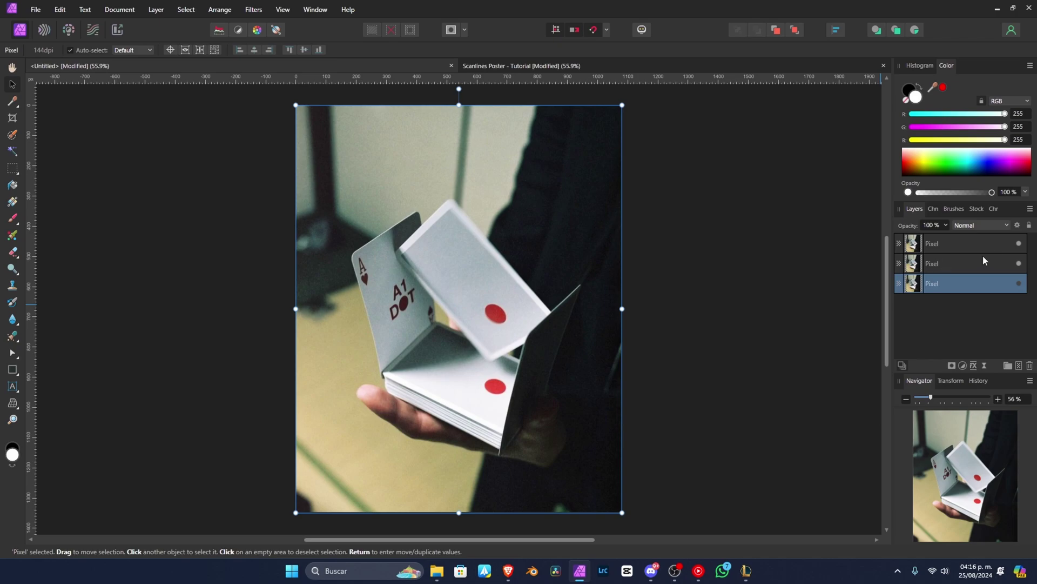
pyautogui.click(992, 240)
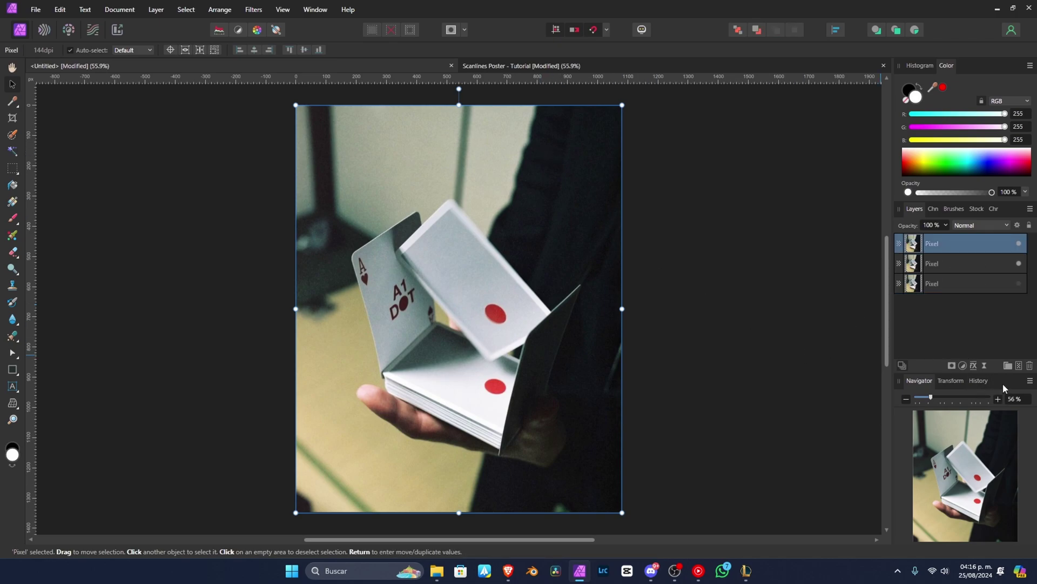
pyautogui.click(985, 366)
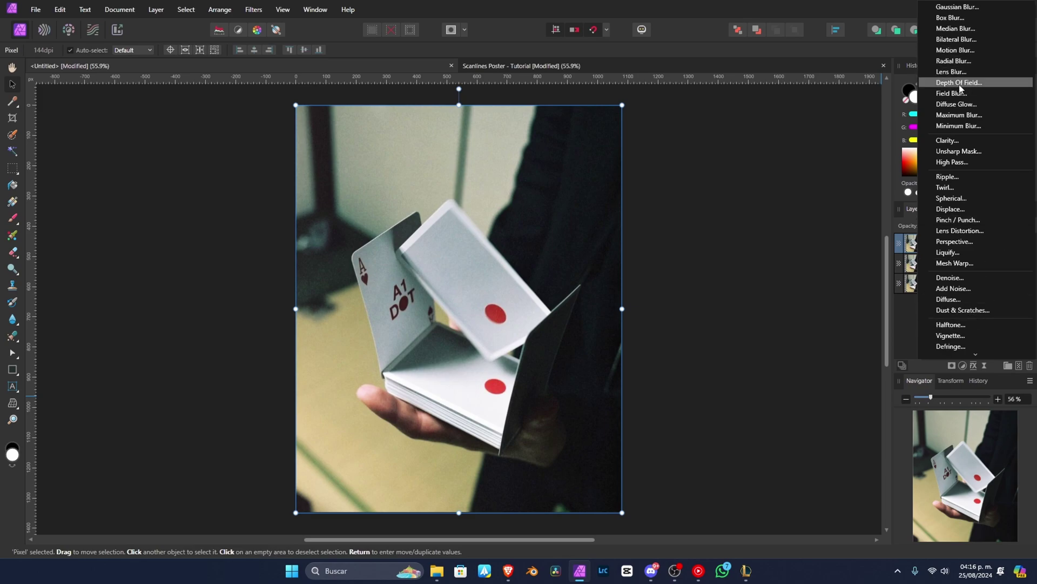
# - Give the top copy a 750 px live Motion Blur, then hide it and select the middle copy
pyautogui.click(953, 50)
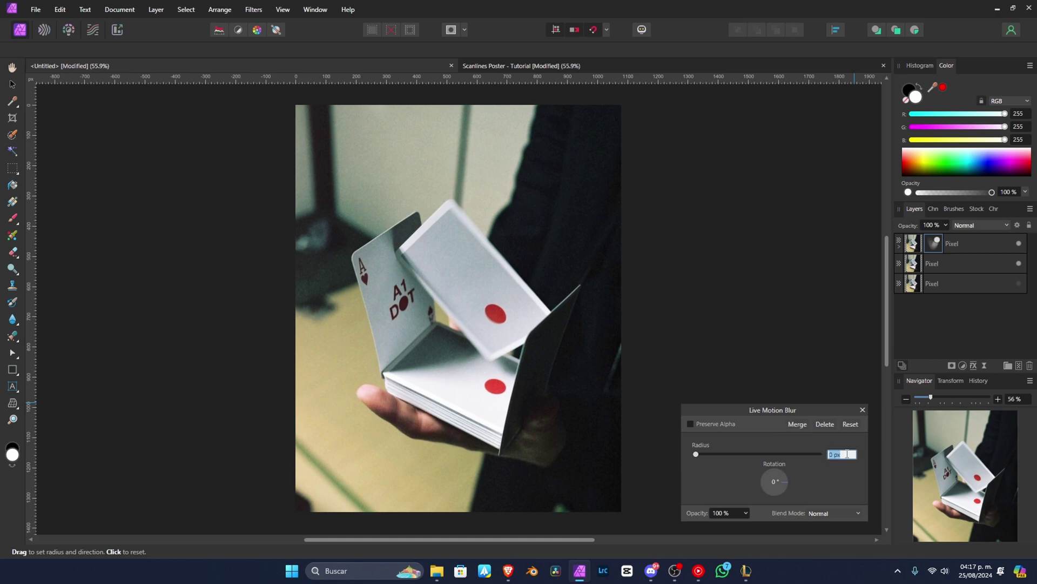
pyautogui.write('750')
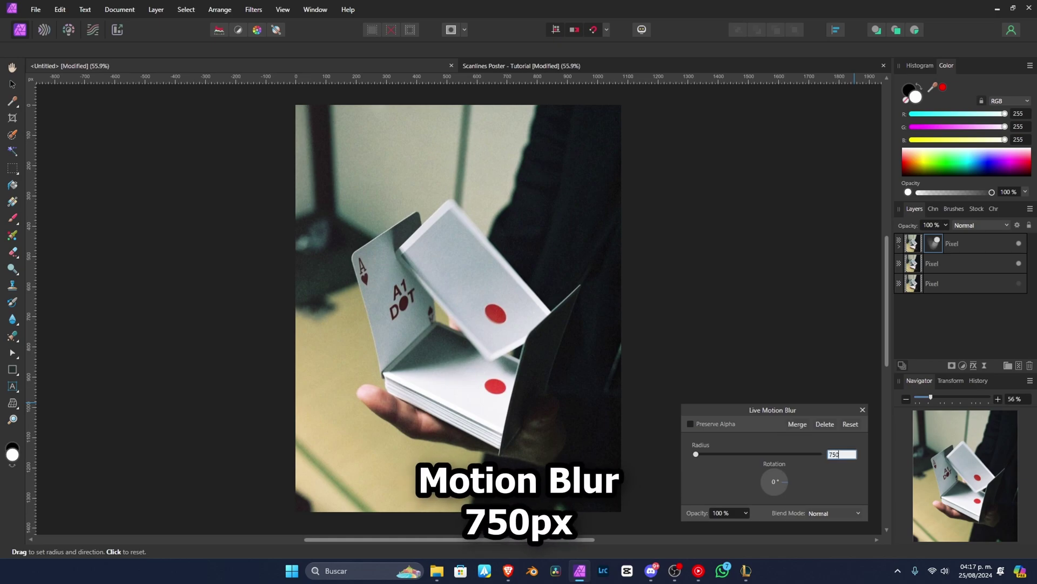
pyautogui.press('Return')
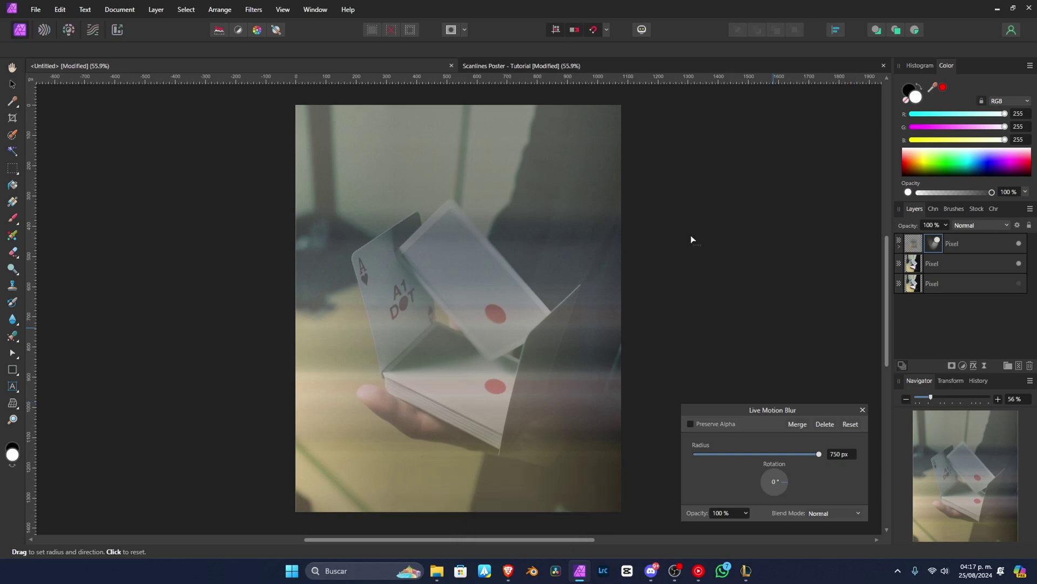
pyautogui.click(863, 410)
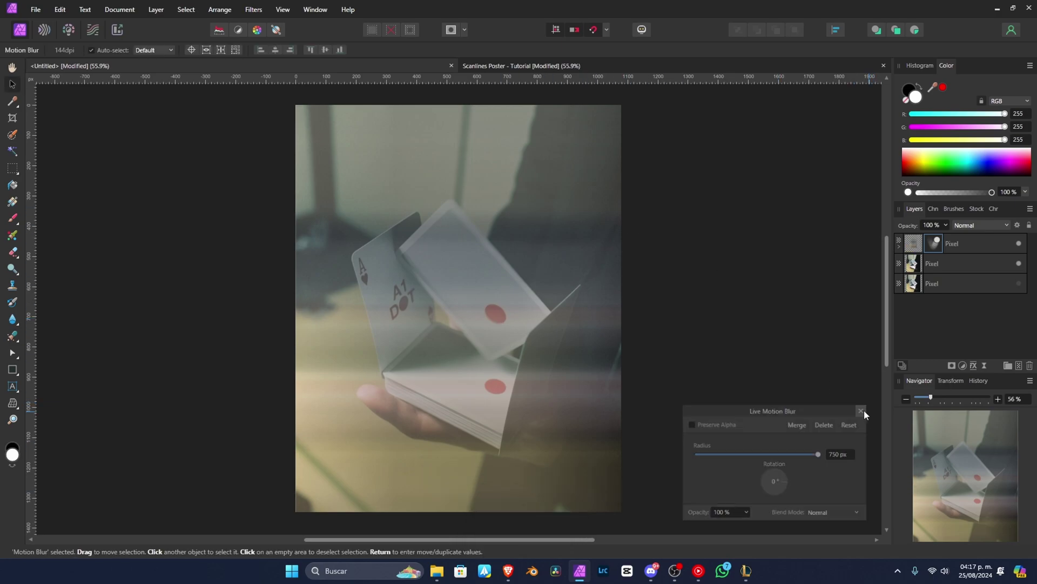
pyautogui.click(941, 265)
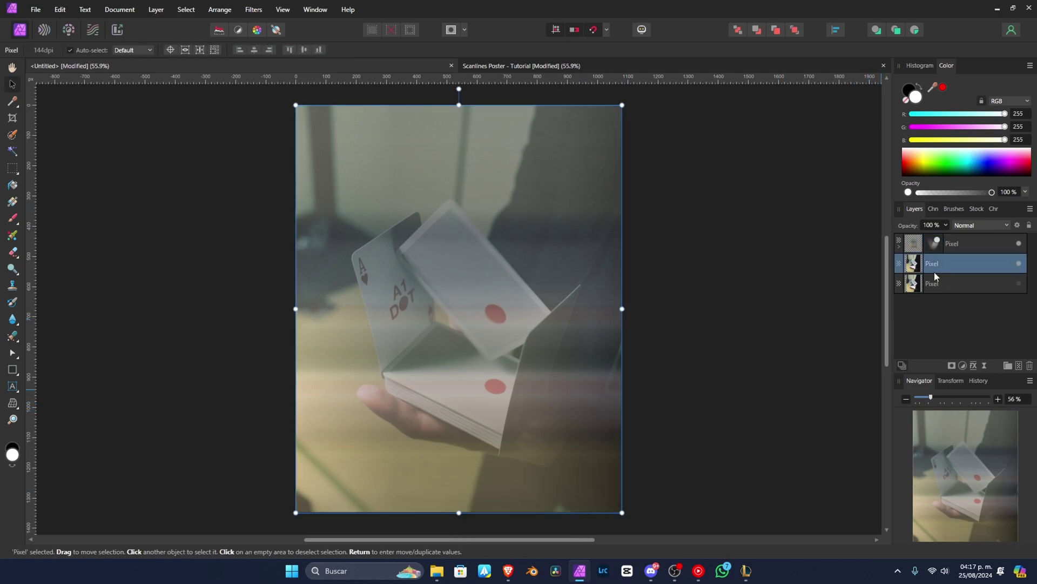
pyautogui.click(1018, 243)
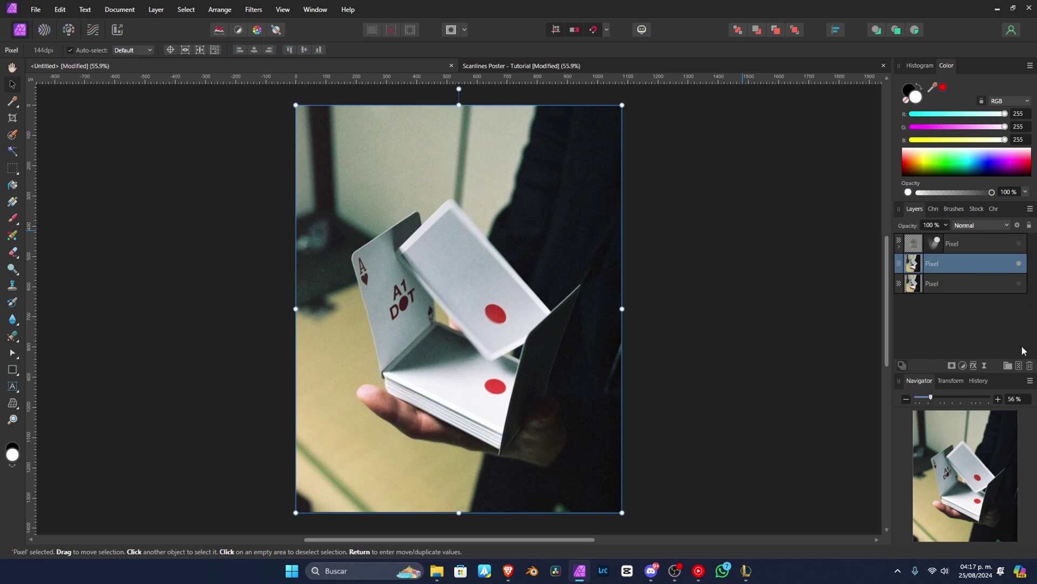
# - Apply a 500 px live Motion Blur to the middle photo copy
pyautogui.click(983, 369)
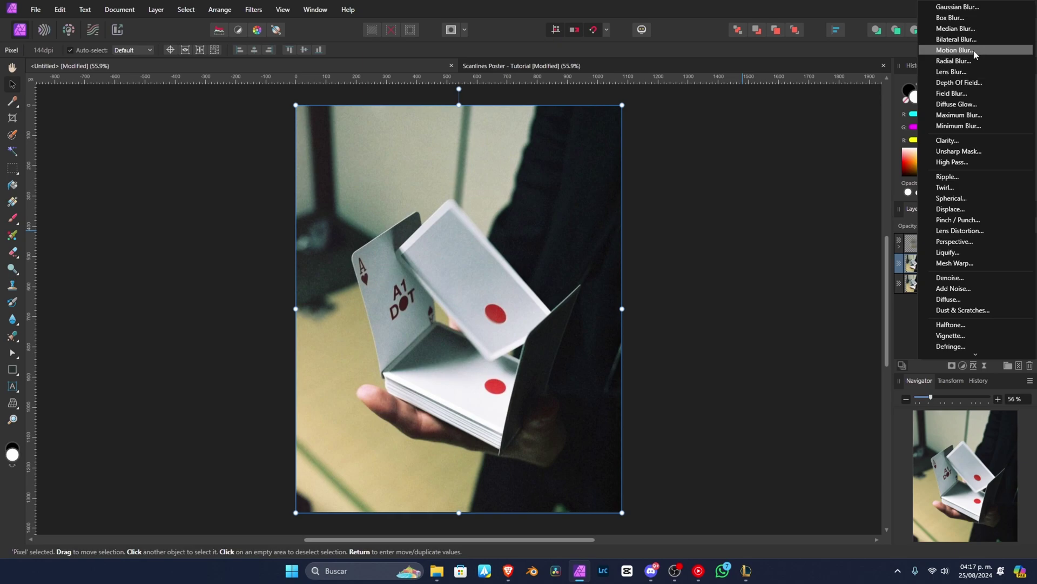
pyautogui.click(957, 51)
pyautogui.click(842, 454)
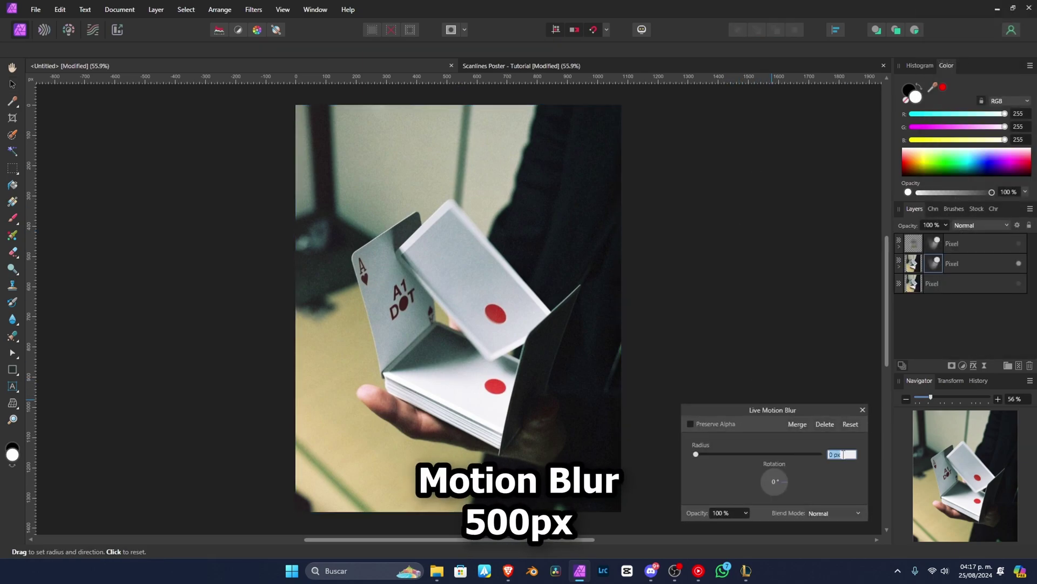
pyautogui.write('0')
pyautogui.press('Return')
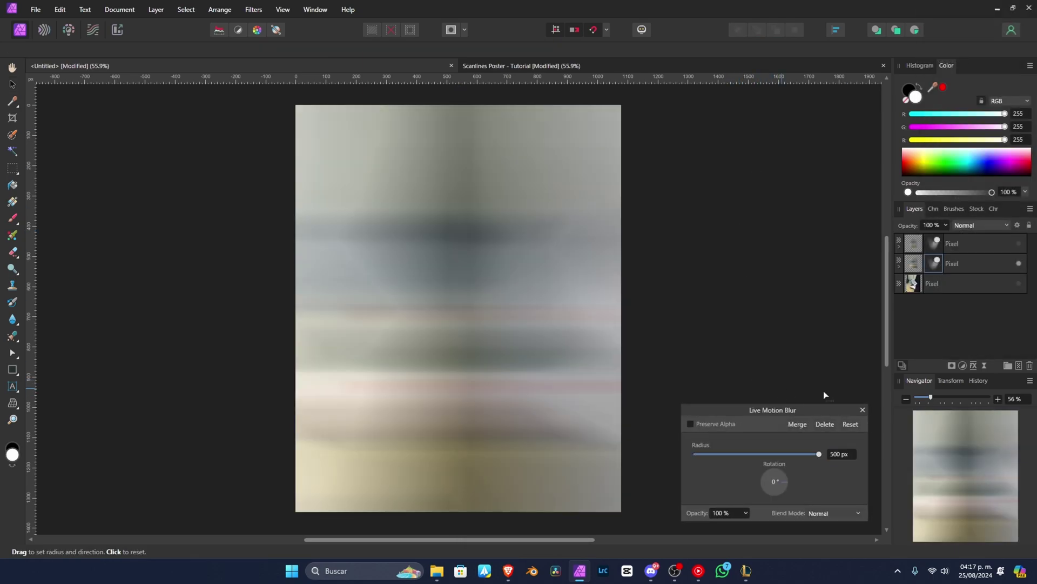
pyautogui.click(864, 411)
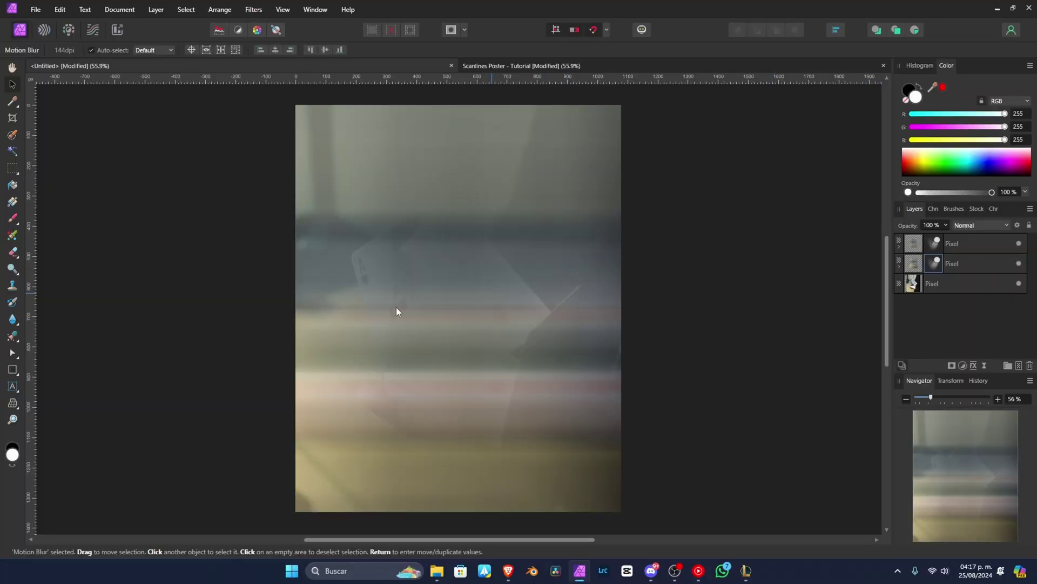
# - Add layer masks to the middle and top blurred copies
pyautogui.click(980, 265)
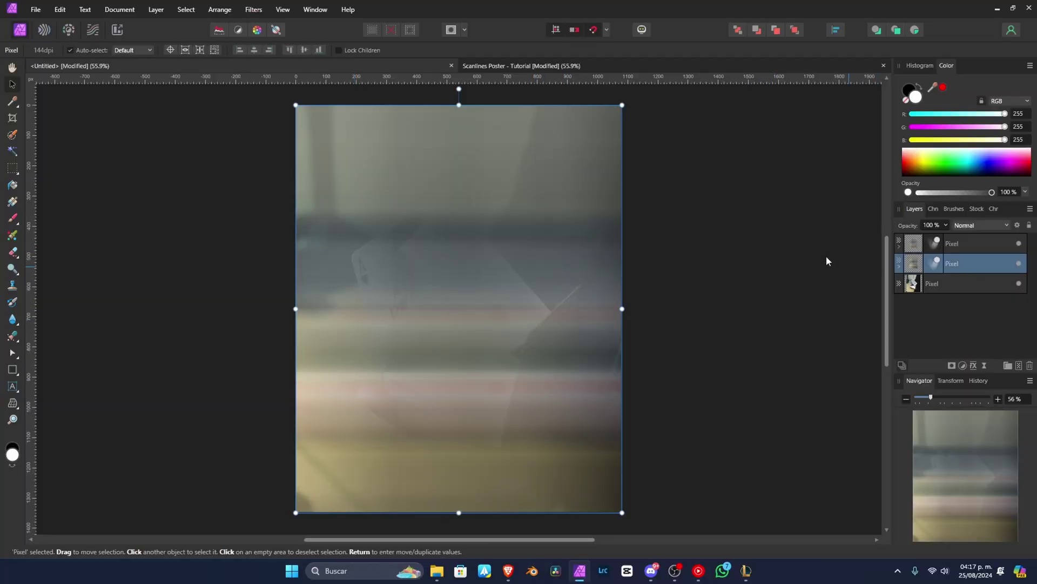
pyautogui.click(953, 365)
pyautogui.click(979, 245)
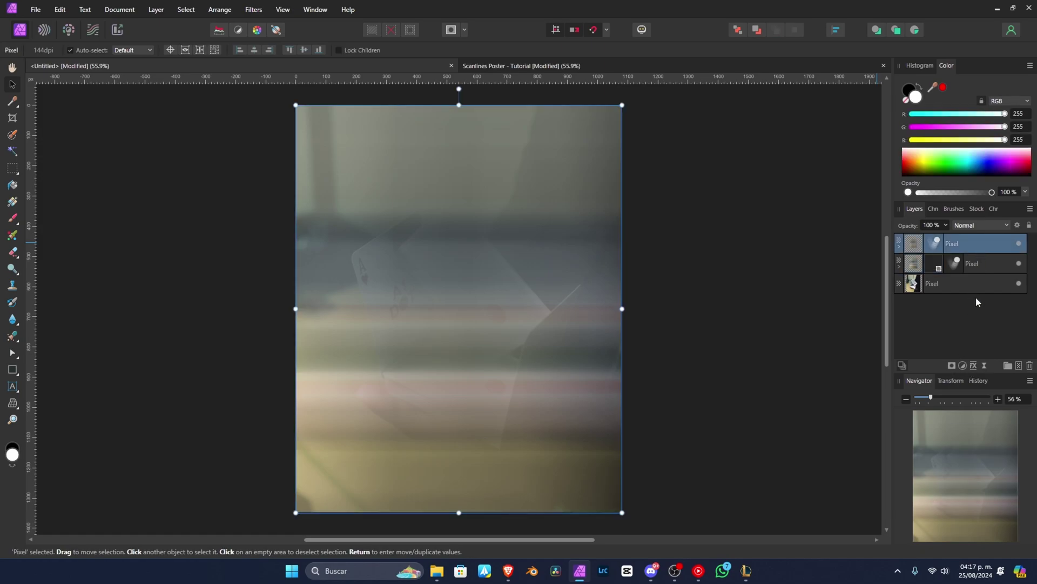
pyautogui.click(952, 365)
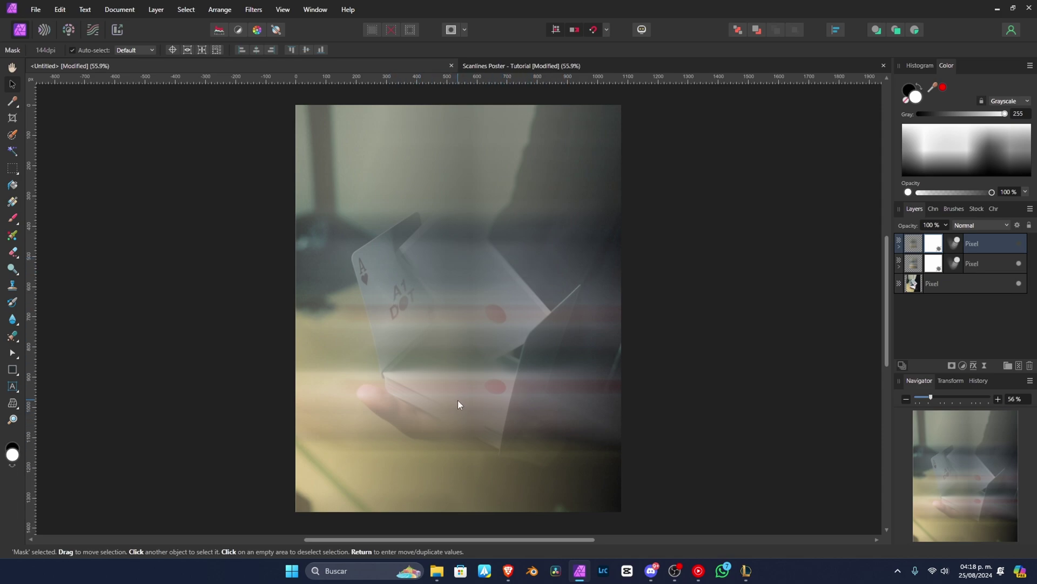
# - Paint black with a larger brush on the top copy's mask to reveal the cards
pyautogui.press('x')
pyautogui.press('b')
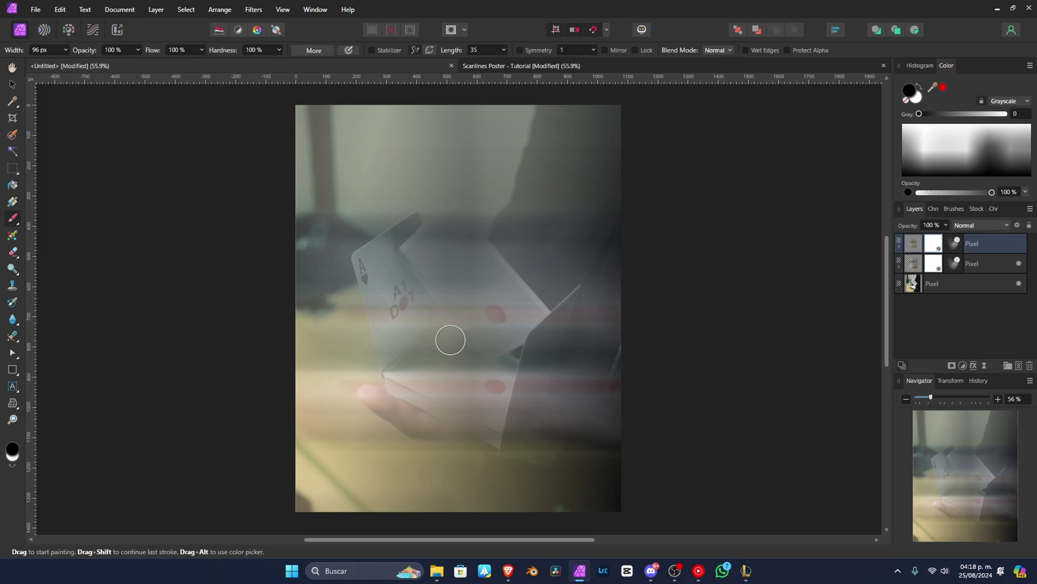
pyautogui.moveTo(427, 335); pyautogui.dragTo(453, 341)
pyautogui.moveTo(463, 359)
pyautogui.mouseDown()
pyautogui.moveTo(463, 300)
pyautogui.moveTo(501, 340)
pyautogui.moveTo(504, 417)
pyautogui.mouseUp()
pyautogui.click(138, 50)
pyautogui.moveTo(140, 63); pyautogui.dragTo(112, 64)
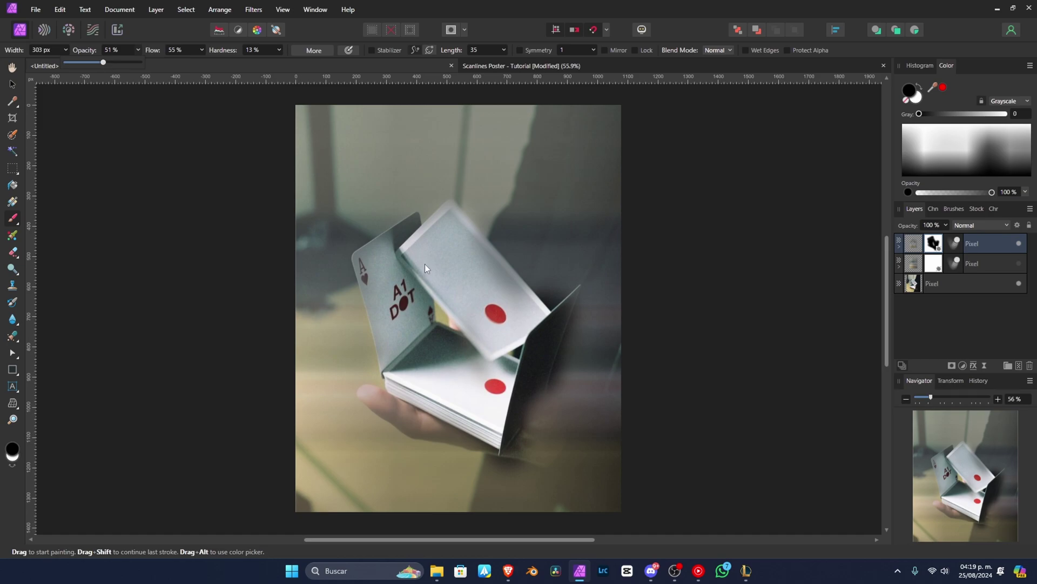
# - Paint white at about half opacity to soften the card stack's edges and dark areas
pyautogui.press('x')
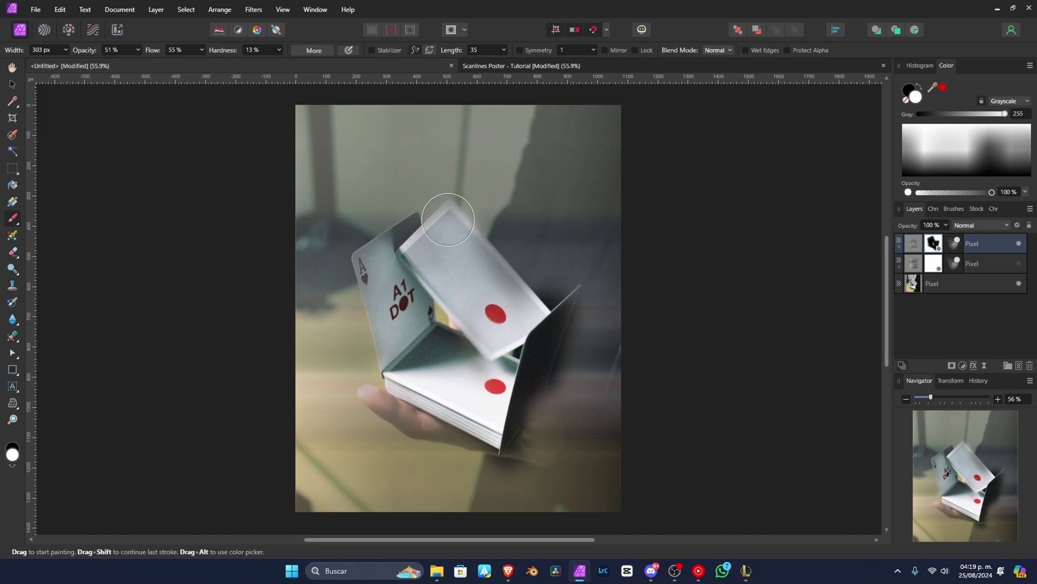
pyautogui.moveTo(389, 373); pyautogui.dragTo(462, 424)
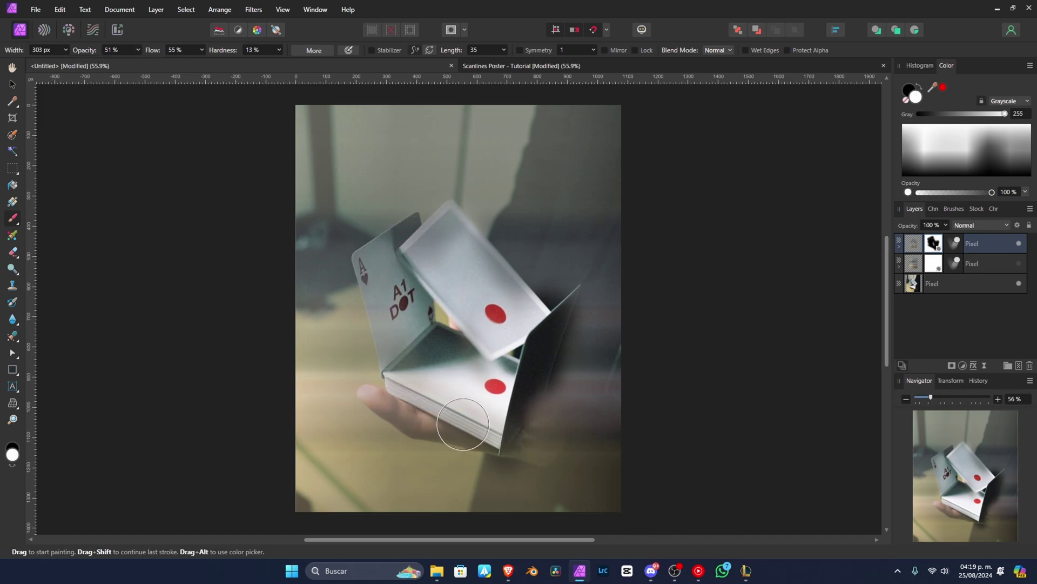
pyautogui.moveTo(611, 431); pyautogui.dragTo(511, 364)
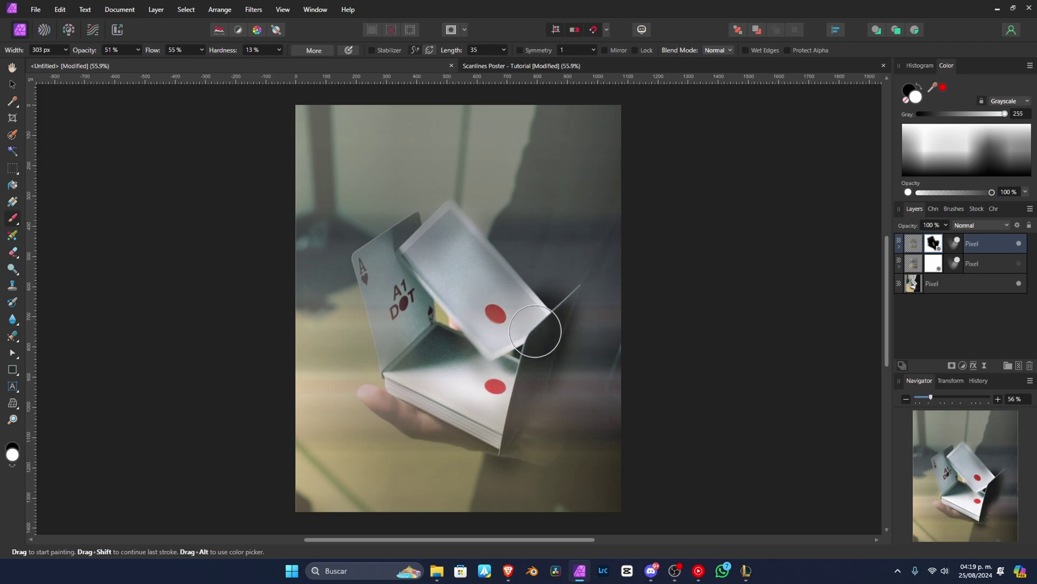
pyautogui.moveTo(535, 330); pyautogui.dragTo(672, 332)
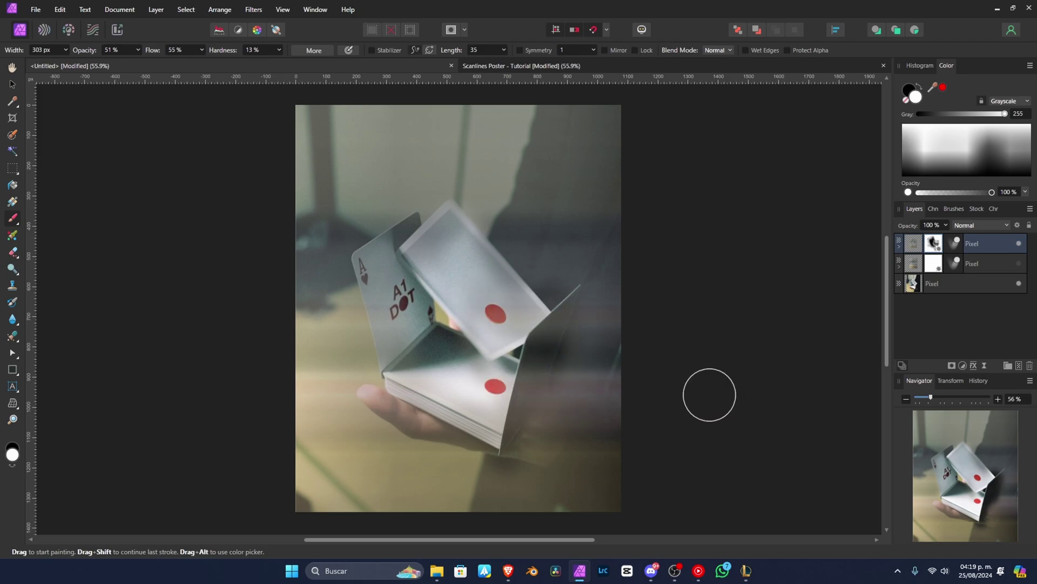
pyautogui.click(137, 49)
pyautogui.moveTo(138, 62); pyautogui.dragTo(123, 63)
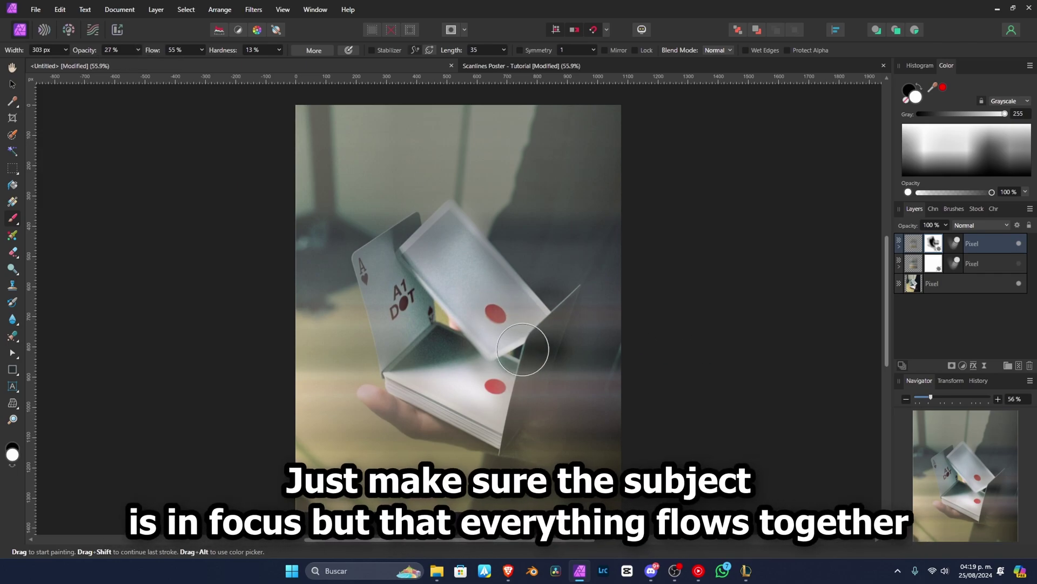
# - Paint black at lower opacity along the ace's edge, between cards, and the deck's lower edge
pyautogui.press('x')
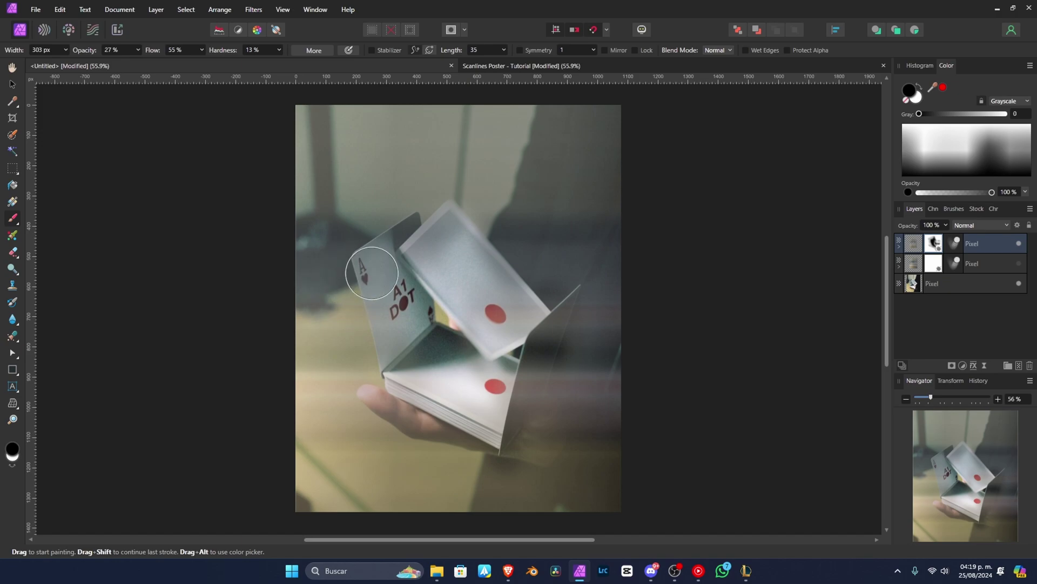
pyautogui.moveTo(371, 266); pyautogui.dragTo(420, 279)
pyautogui.moveTo(484, 209); pyautogui.dragTo(451, 311)
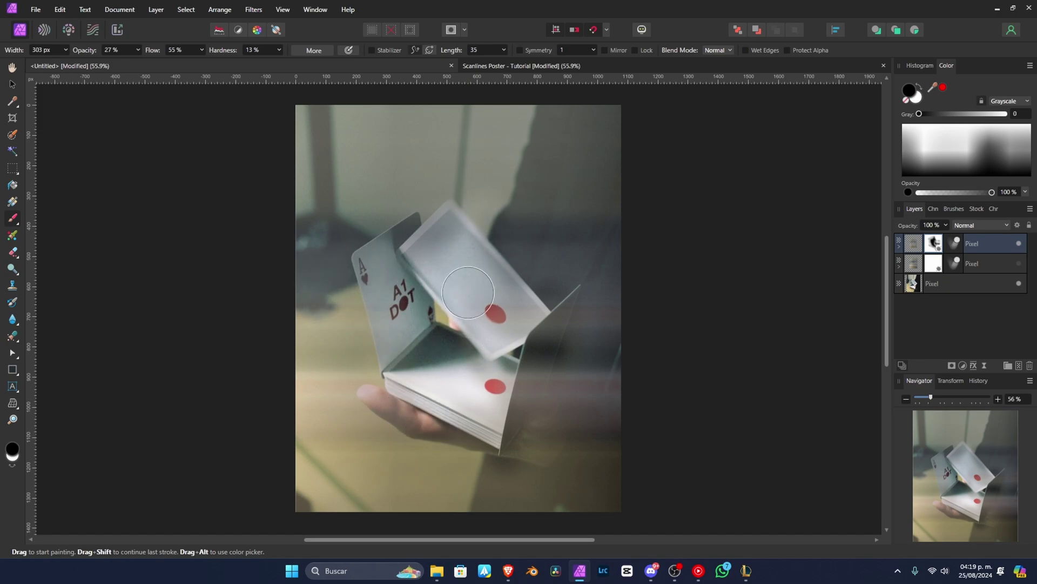
pyautogui.press('x')
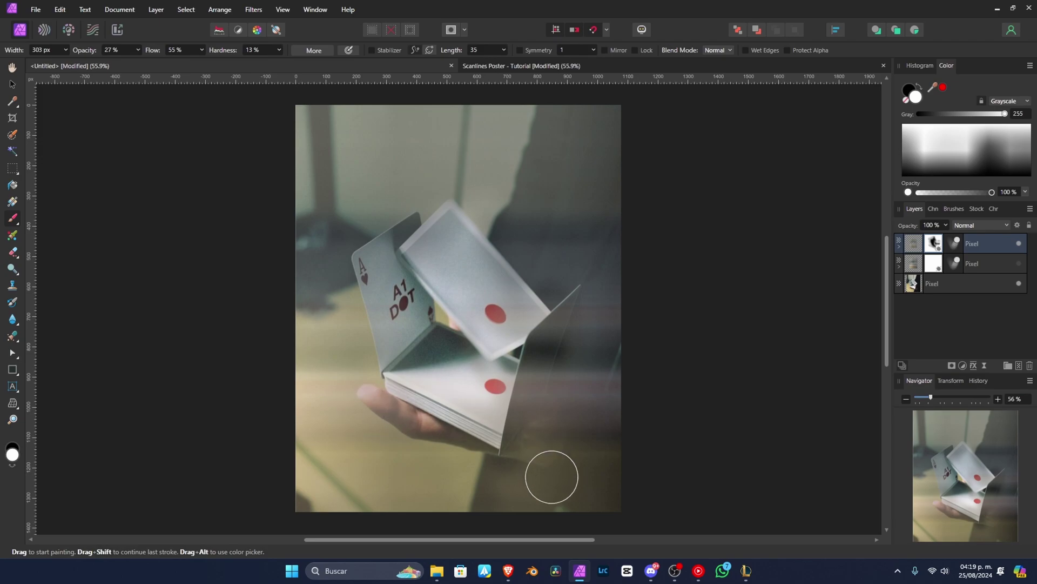
pyautogui.press('x')
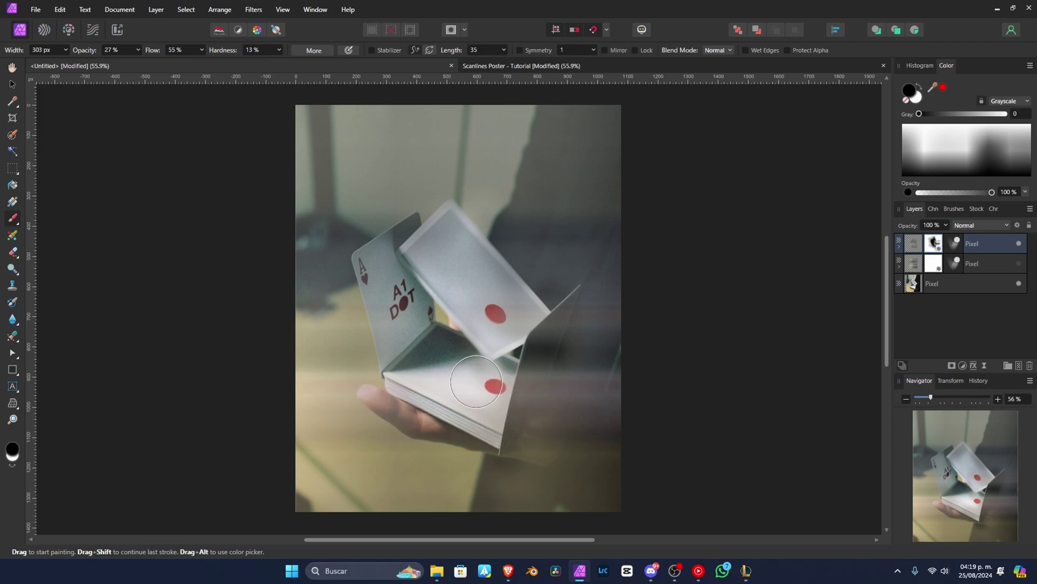
pyautogui.moveTo(621, 417); pyautogui.dragTo(512, 409)
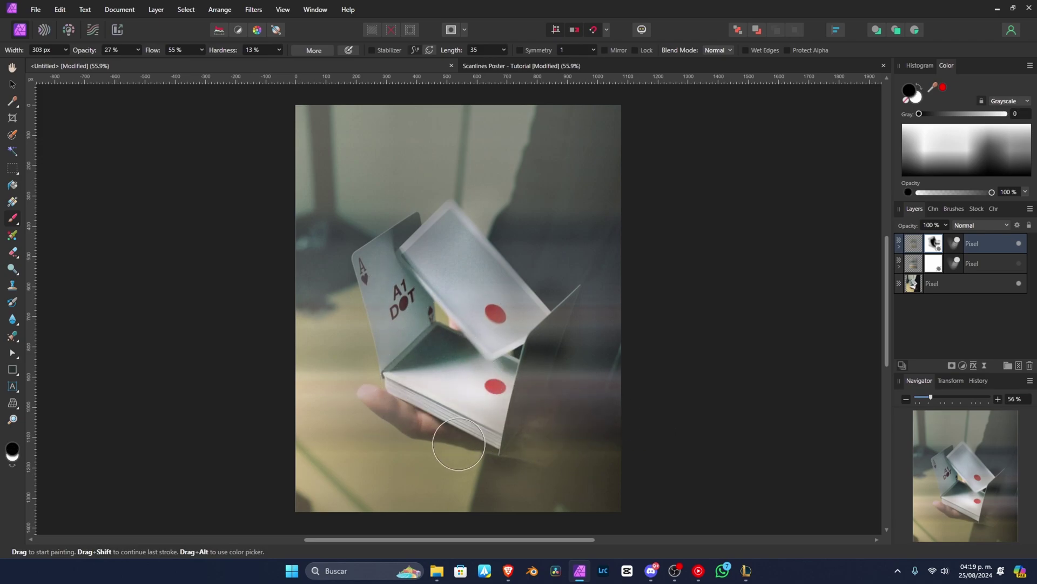
pyautogui.press('x')
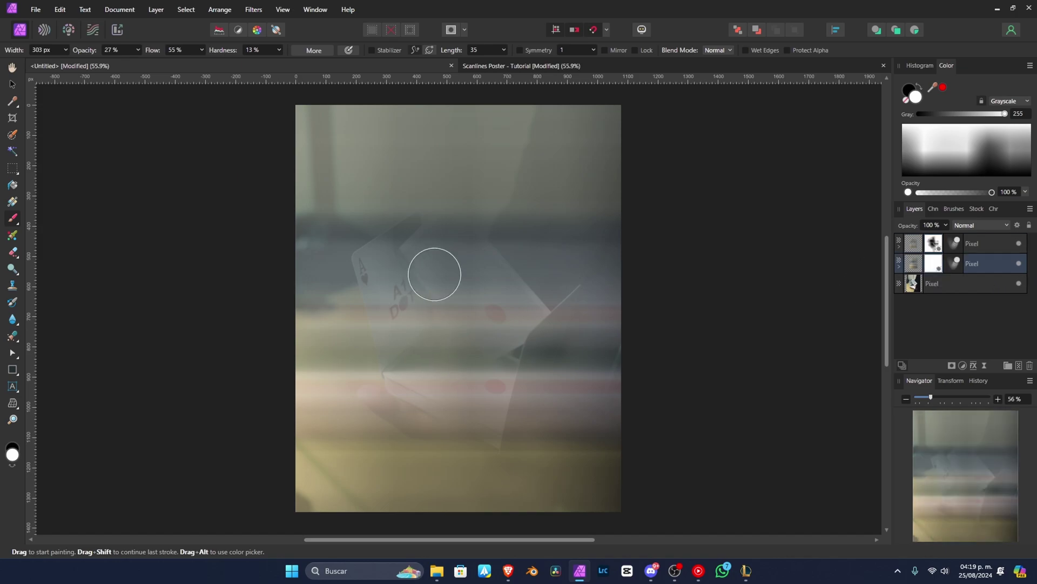
# - Paint the middle copy's mask to reveal the upper card, the card edges and the A1 DOT card
pyautogui.moveTo(427, 256)
pyautogui.mouseDown()
pyautogui.moveTo(436, 220)
pyautogui.moveTo(470, 389)
pyautogui.moveTo(479, 289)
pyautogui.moveTo(476, 364)
pyautogui.moveTo(454, 290)
pyautogui.moveTo(402, 354)
pyautogui.moveTo(378, 255)
pyautogui.moveTo(409, 243)
pyautogui.moveTo(401, 232)
pyautogui.moveTo(445, 226)
pyautogui.moveTo(463, 254)
pyautogui.mouseUp()
pyautogui.moveTo(428, 382)
pyautogui.mouseDown()
pyautogui.moveTo(440, 394)
pyautogui.moveTo(426, 387)
pyautogui.moveTo(413, 406)
pyautogui.moveTo(412, 432)
pyautogui.mouseUp()
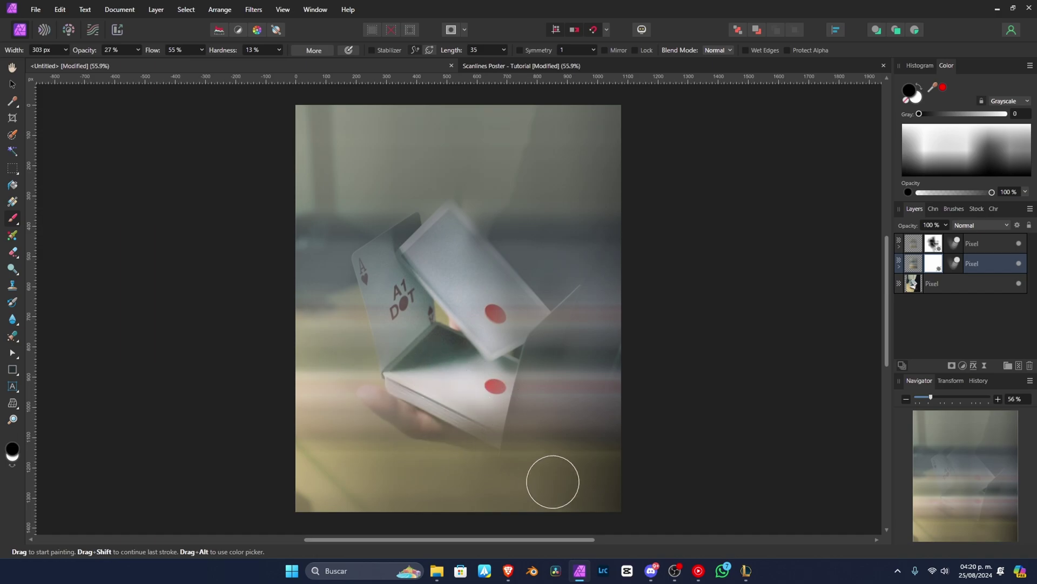
pyautogui.moveTo(489, 379)
pyautogui.mouseDown()
pyautogui.moveTo(359, 278)
pyautogui.moveTo(433, 214)
pyautogui.mouseUp()
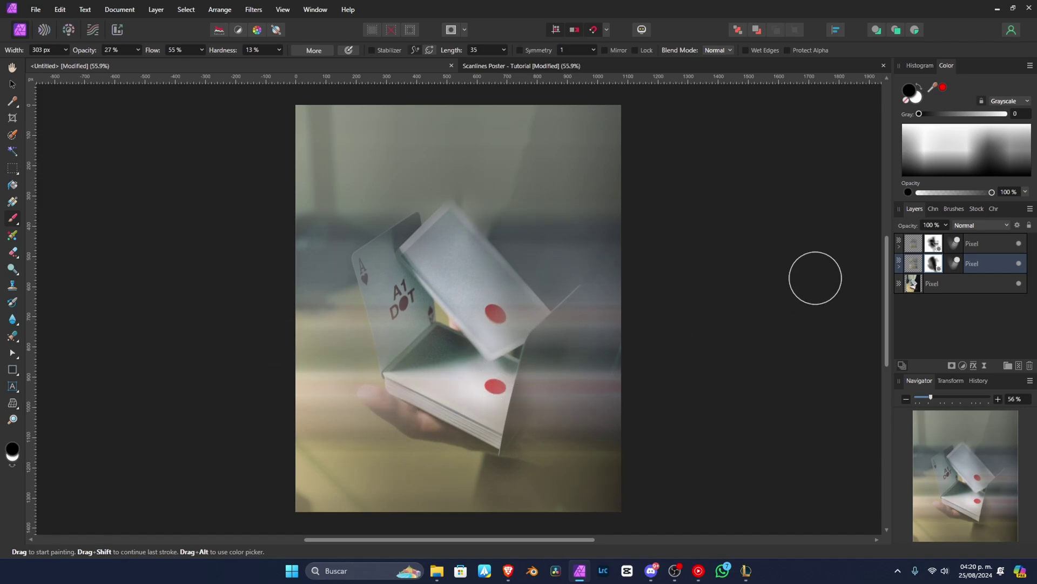
# - Toggle the distorted layers to compare, and refine both masks with black and white paint
pyautogui.click(1020, 246)
pyautogui.click(1018, 249)
pyautogui.click(1020, 263)
pyautogui.click(1019, 263)
pyautogui.press('x')
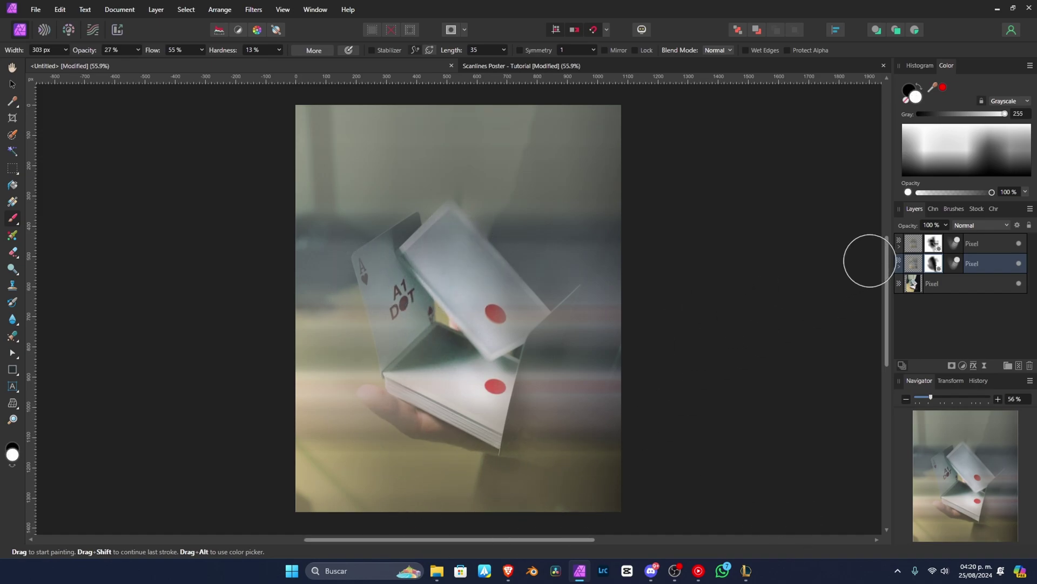
pyautogui.press('x')
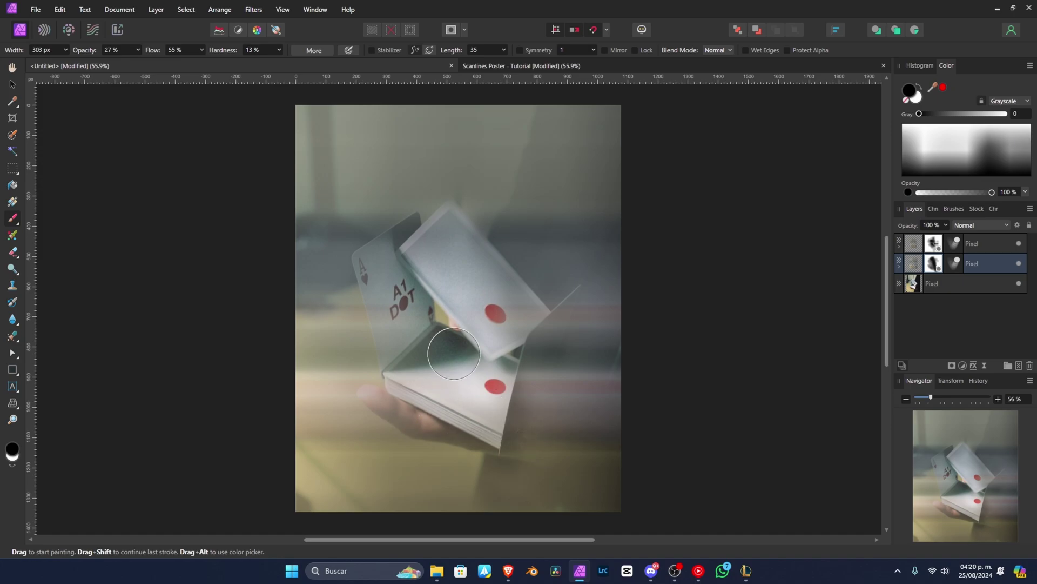
pyautogui.click(941, 246)
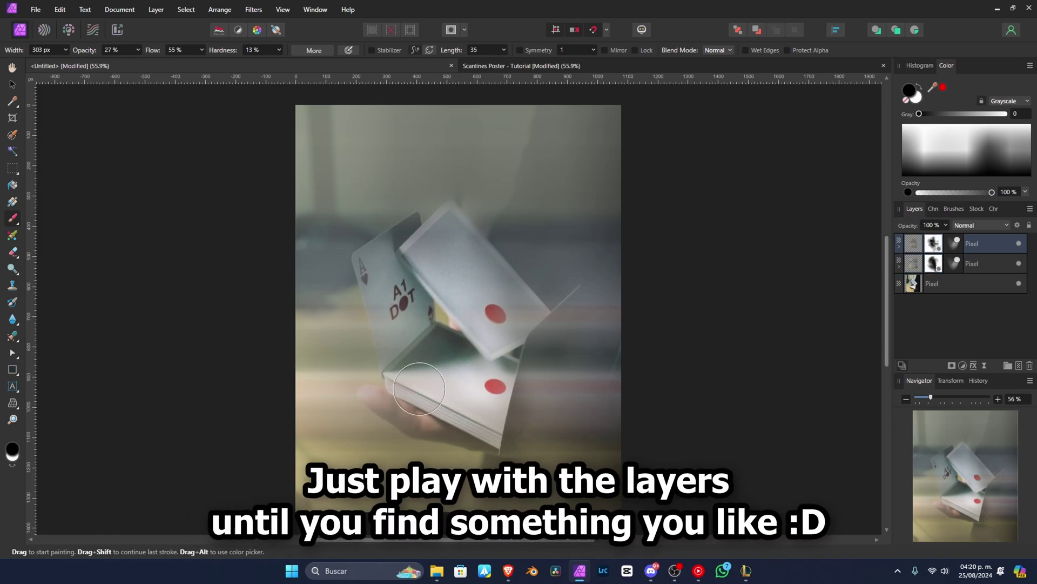
pyautogui.press('x')
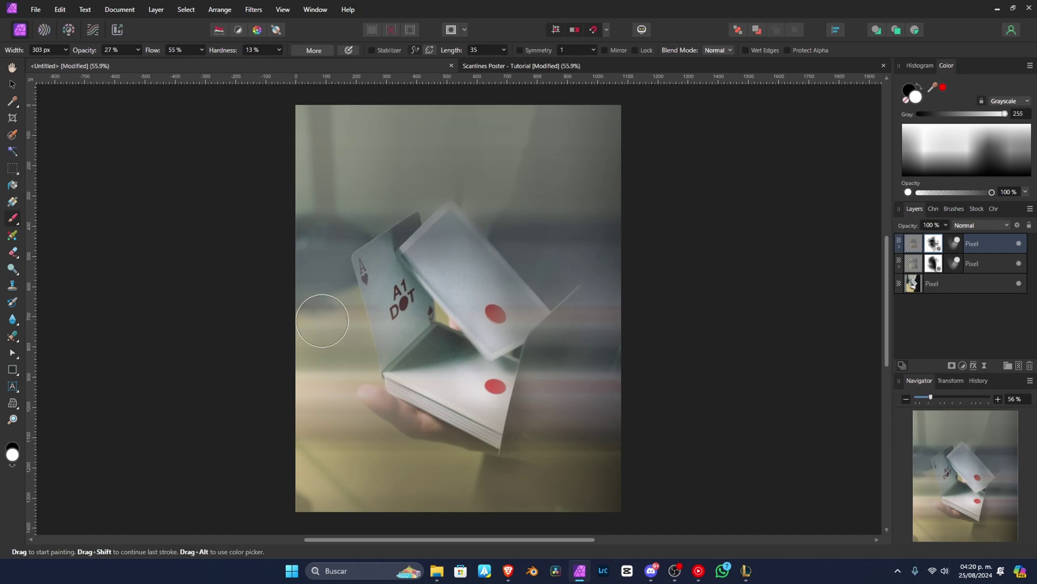
pyautogui.press('x')
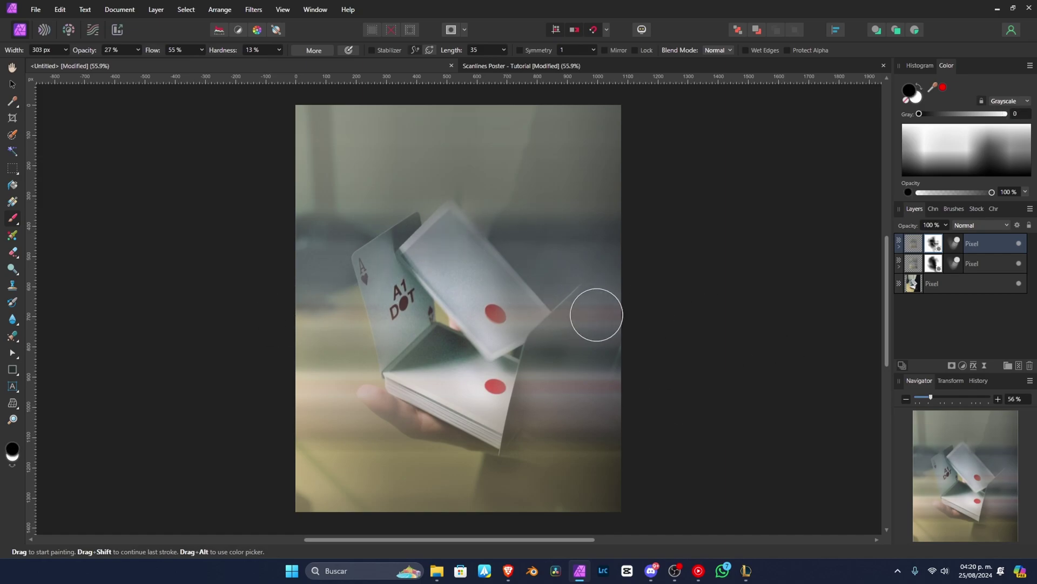
# - Group all three photo layers with Ctrl+G
pyautogui.press('v')
pyautogui.press('x')
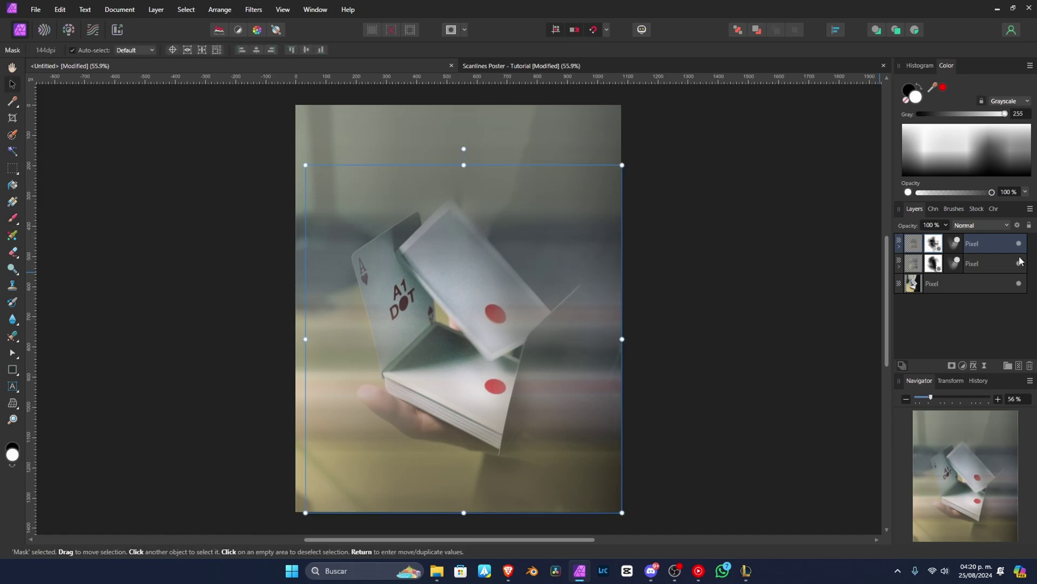
pyautogui.click(986, 246)
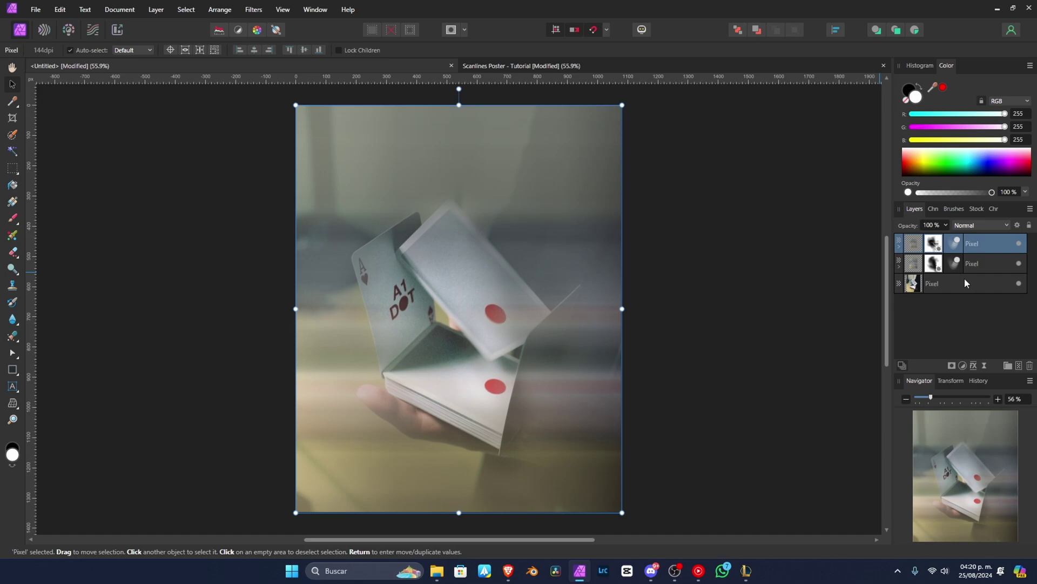
pyautogui.keyDown('shift'); pyautogui.click(985, 284); pyautogui.keyUp('shift')
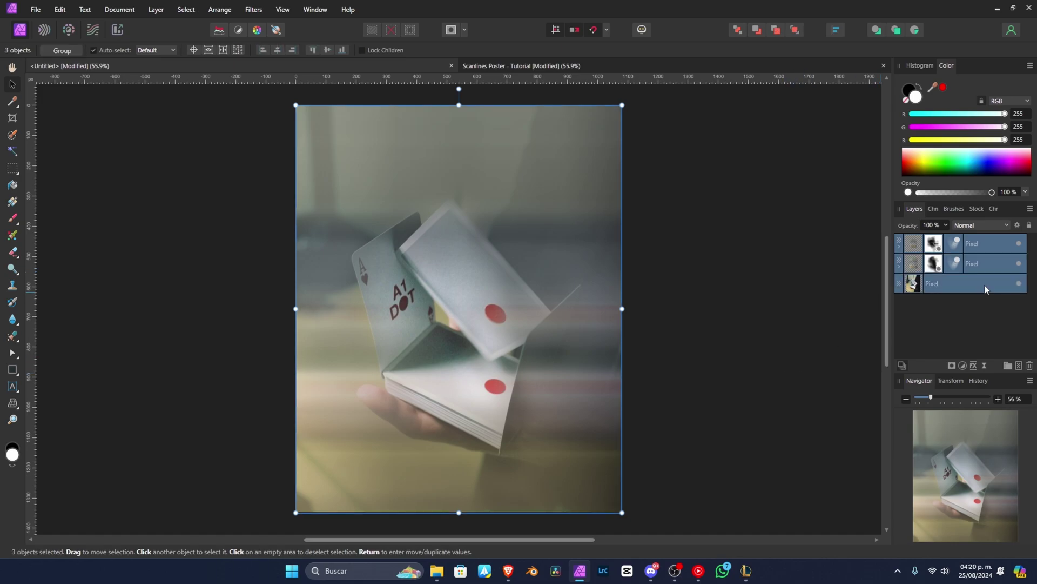
pyautogui.hotkey('ctrl', 'g')
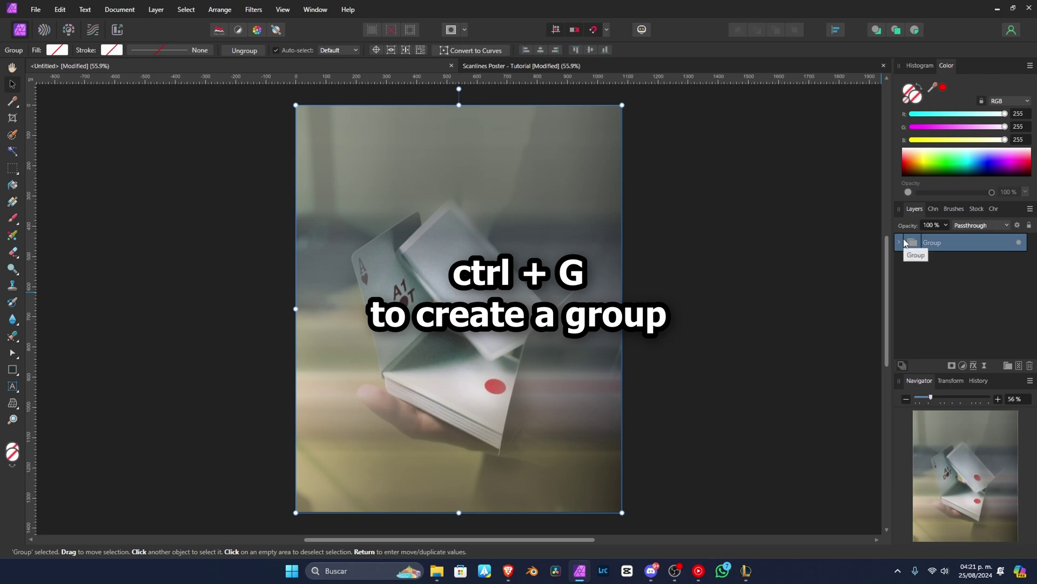
# - Give the bottom photo layer a white mask, then select the group and deselect
pyautogui.click(899, 243)
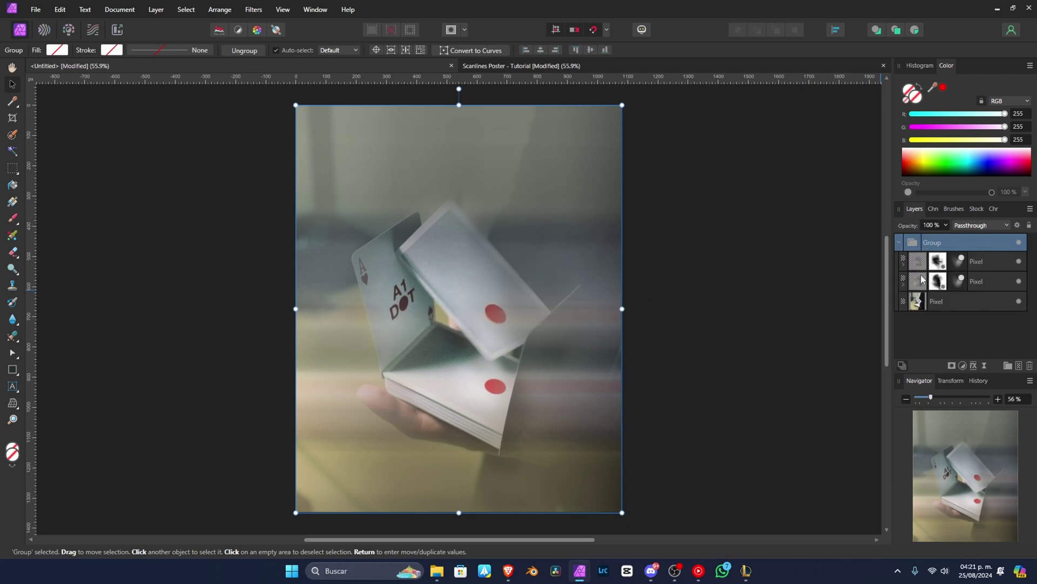
pyautogui.click(950, 301)
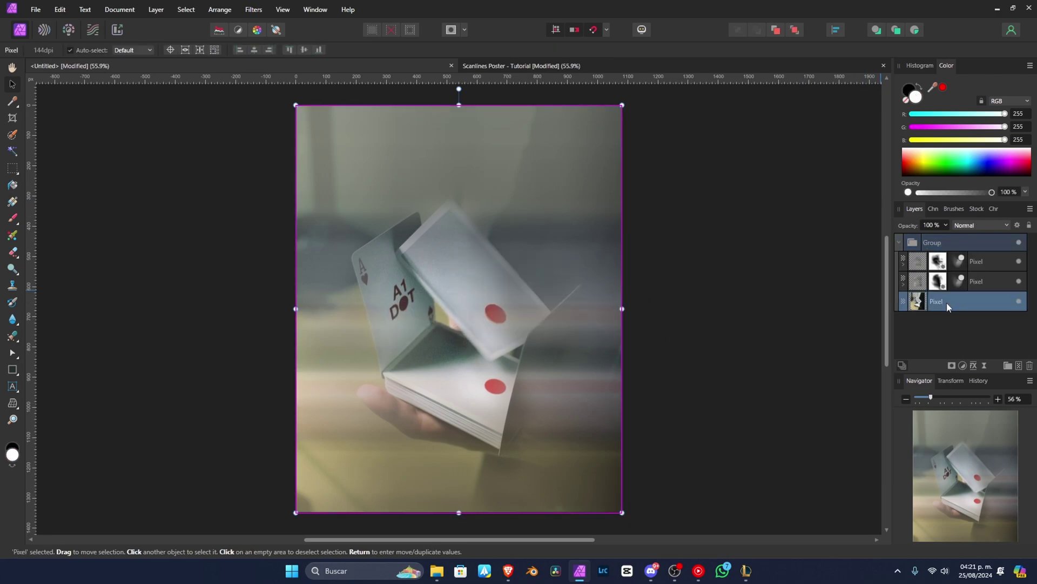
pyautogui.click(952, 366)
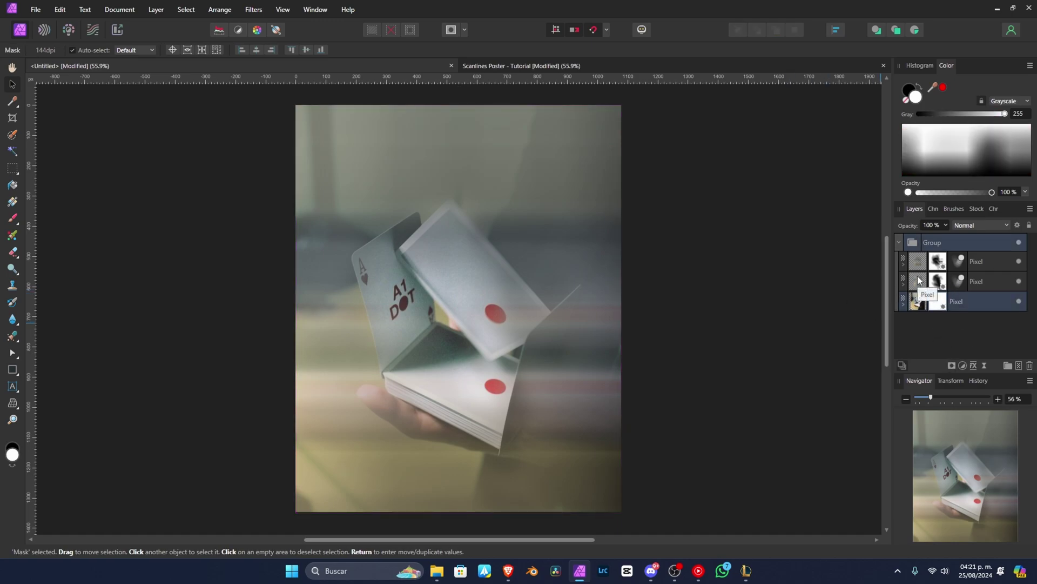
pyautogui.click(946, 248)
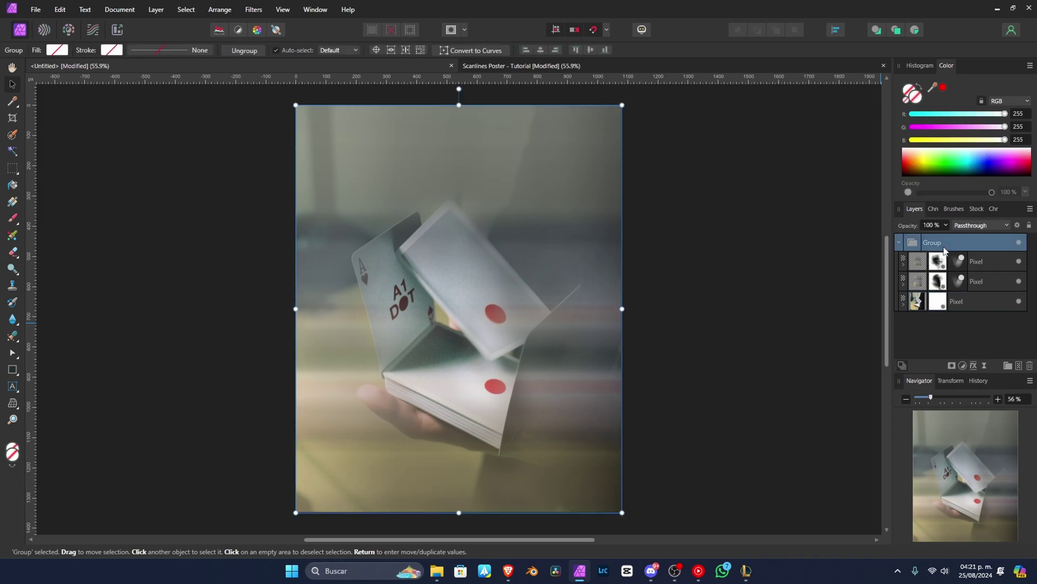
pyautogui.click(698, 352)
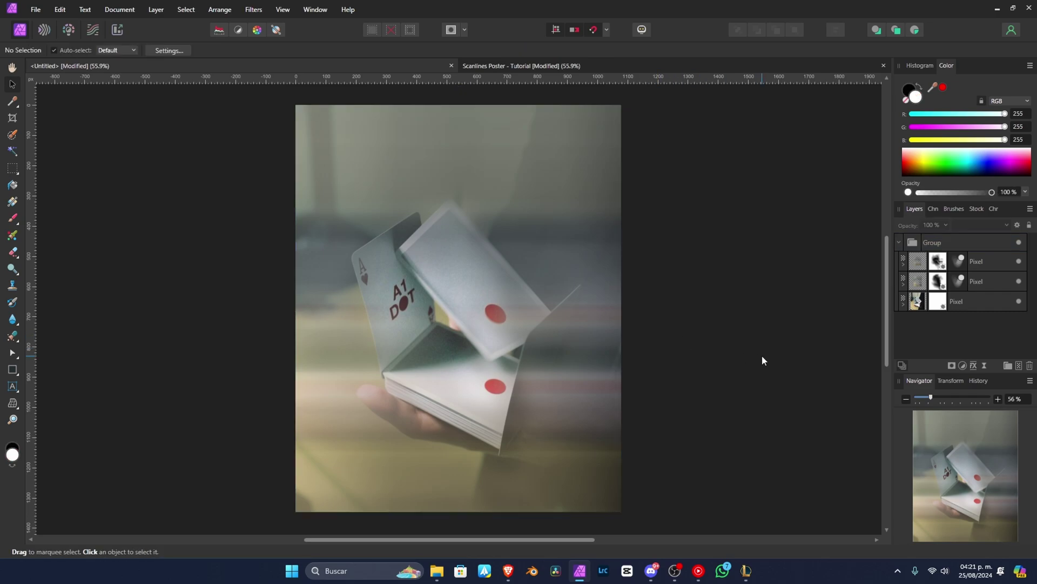
# - Add a live Voronoi filter with cell size 2 and line width 1
pyautogui.click(985, 365)
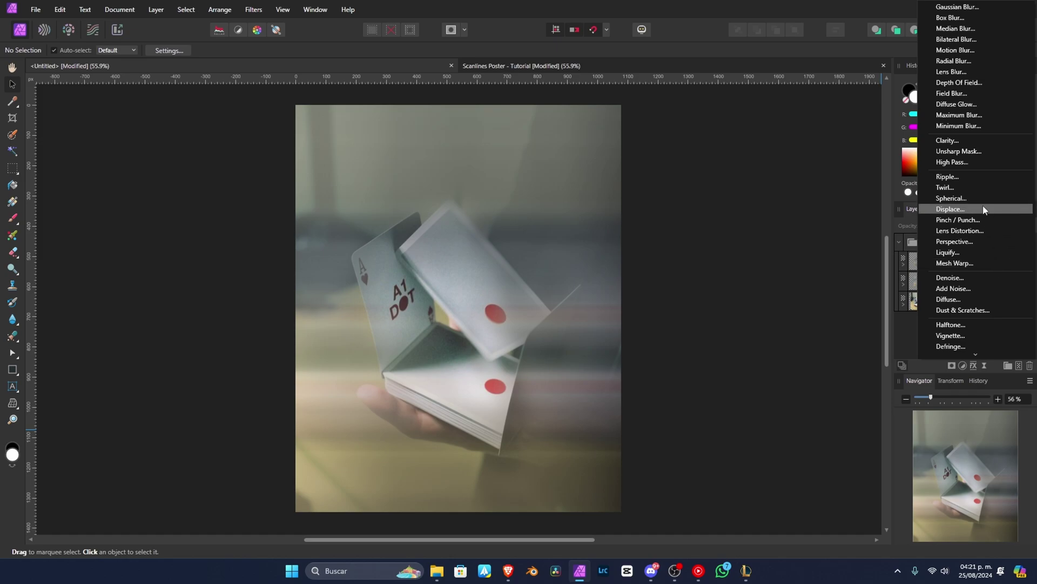
pyautogui.scroll(-2, 989, 236)
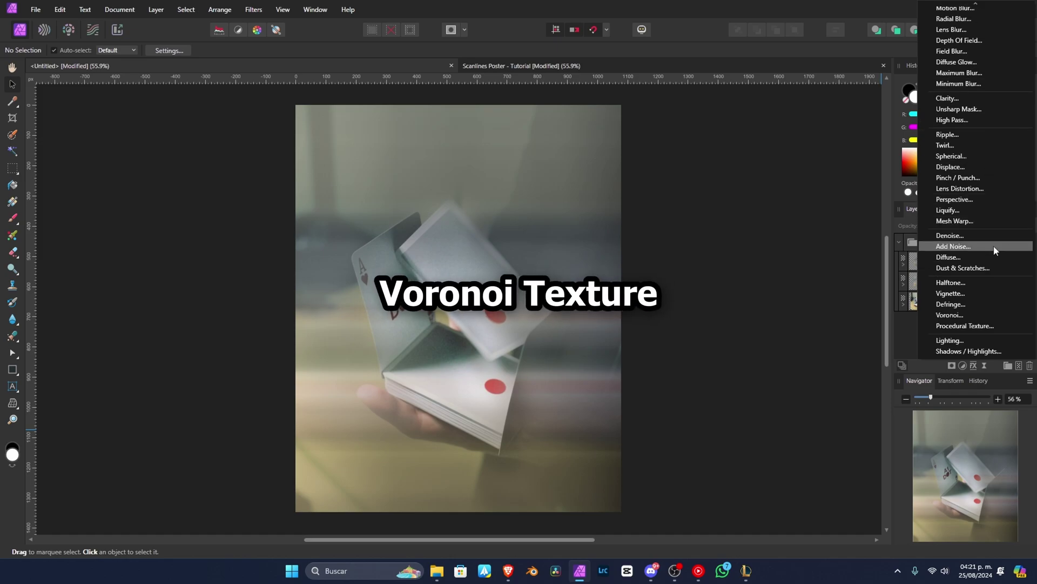
pyautogui.click(983, 315)
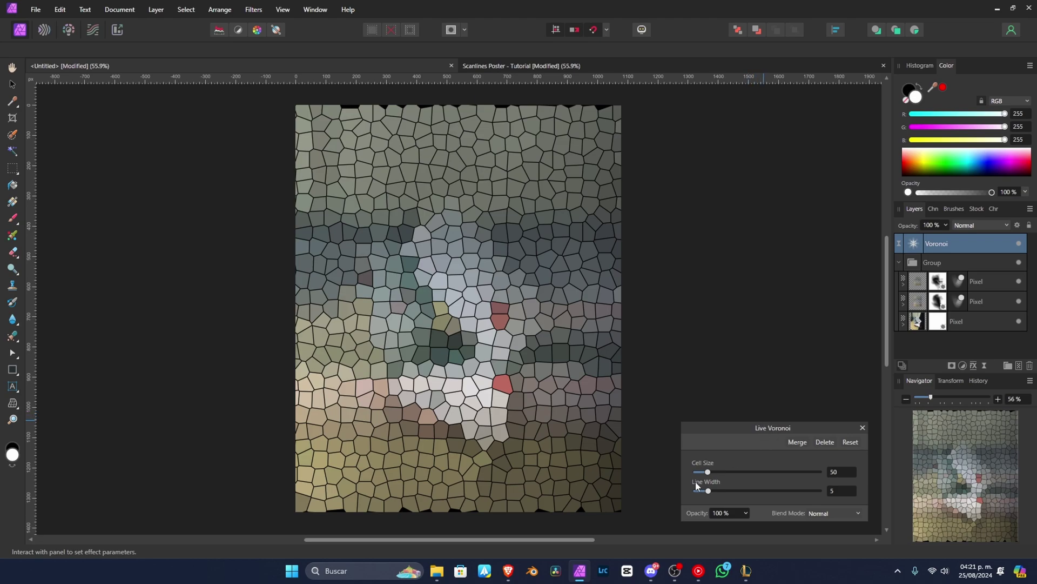
pyautogui.moveTo(707, 472); pyautogui.dragTo(694, 471)
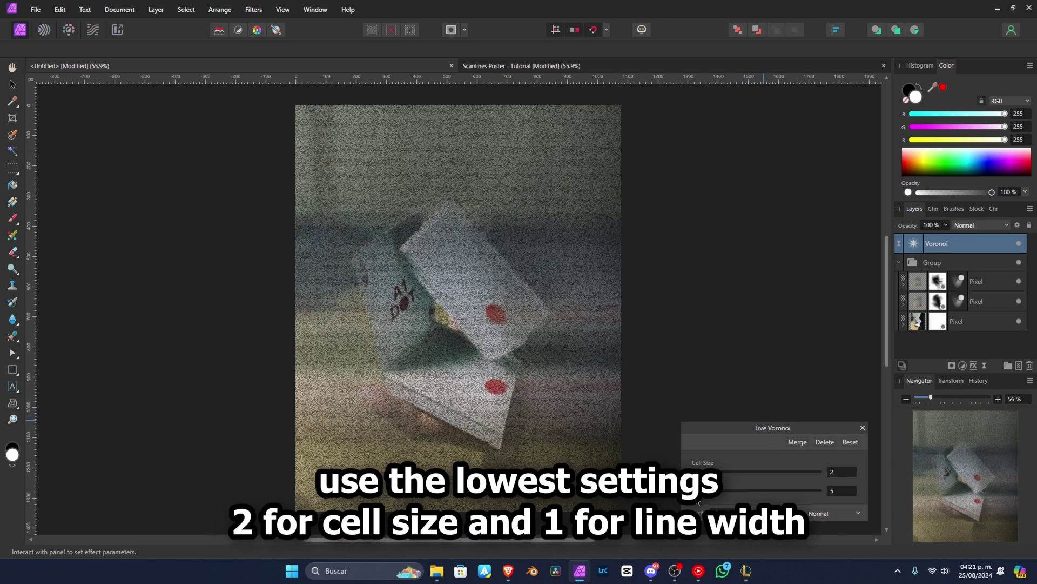
pyautogui.doubleClick(835, 490)
pyautogui.write('0')
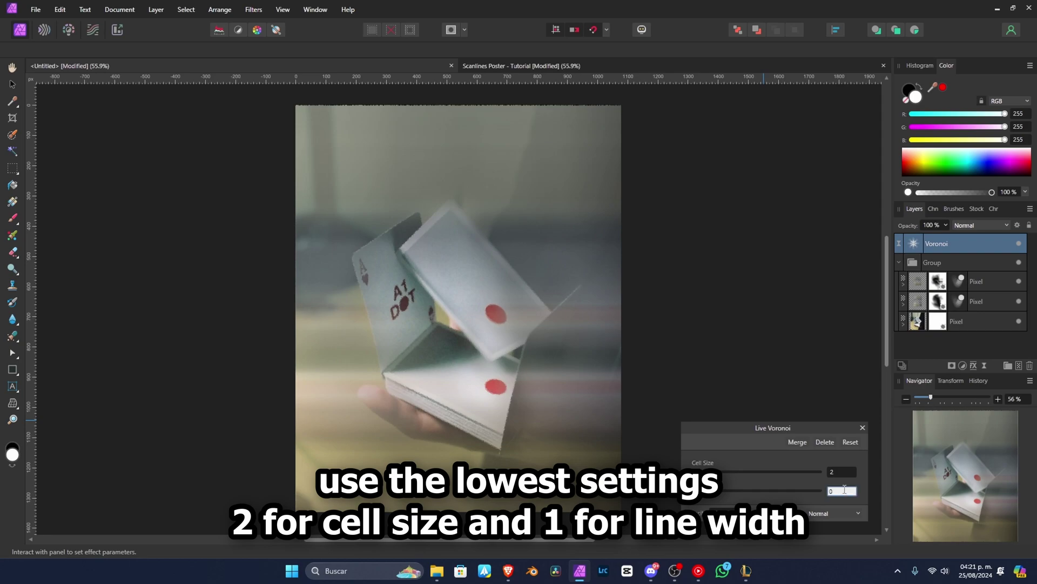
pyautogui.doubleClick(838, 491)
pyautogui.write('1')
pyautogui.press('Return')
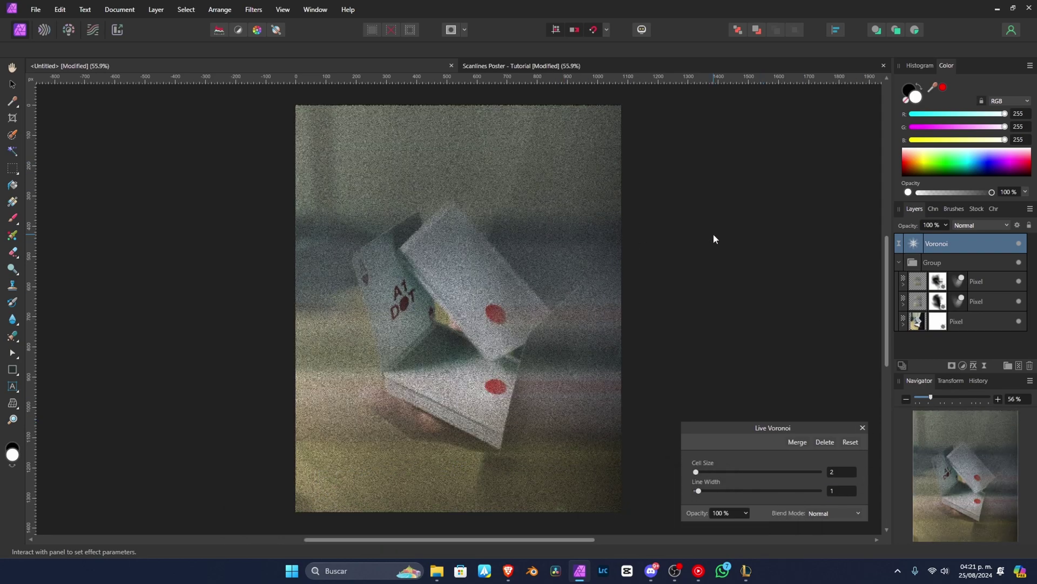
# - Zoom in on the card's red dot to inspect the grain, then return to the Move tool
pyautogui.press('z')
pyautogui.click(519, 332)
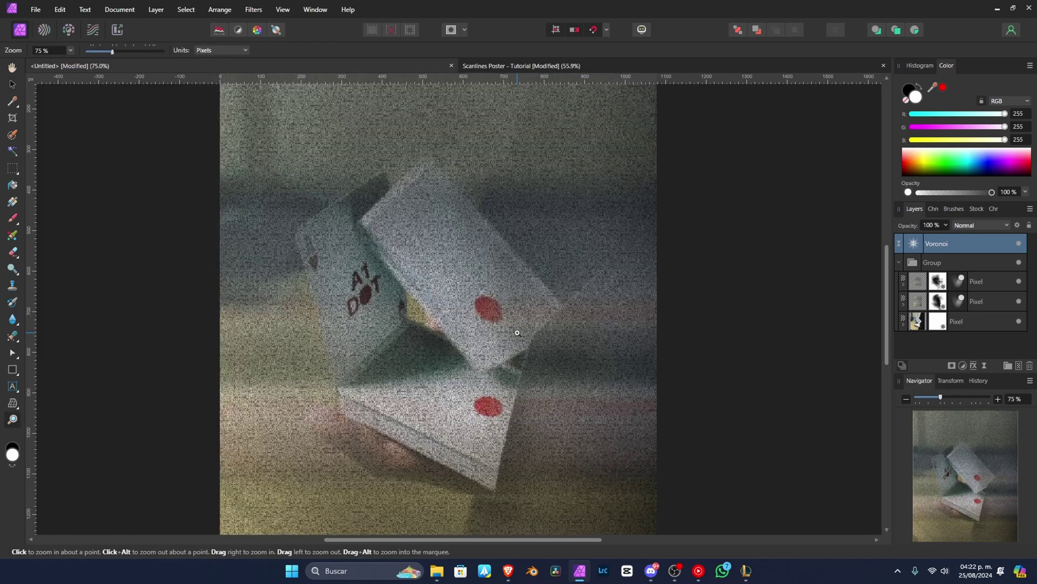
pyautogui.click(516, 333)
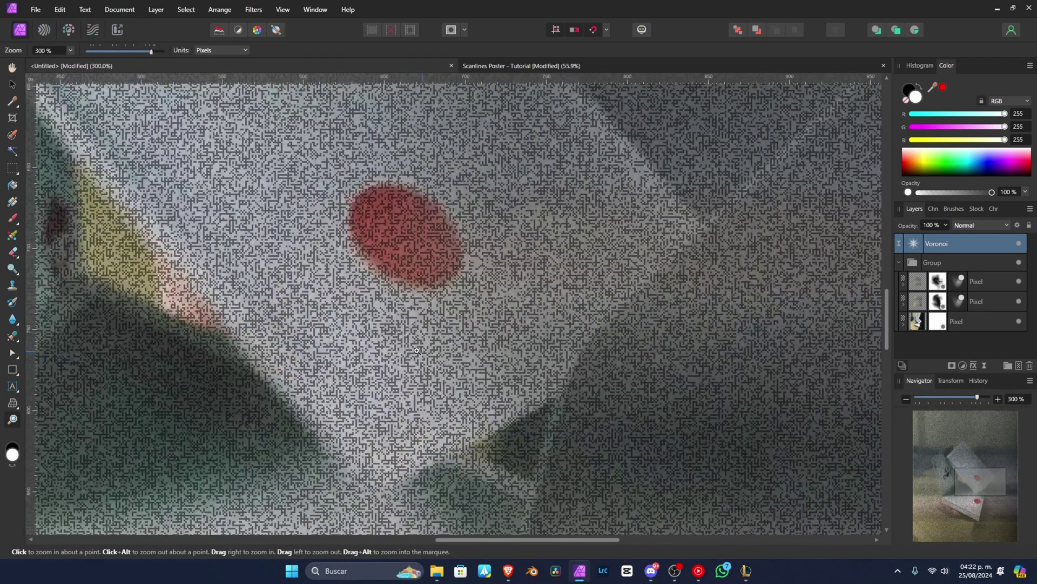
pyautogui.scroll(-5, 413, 357)
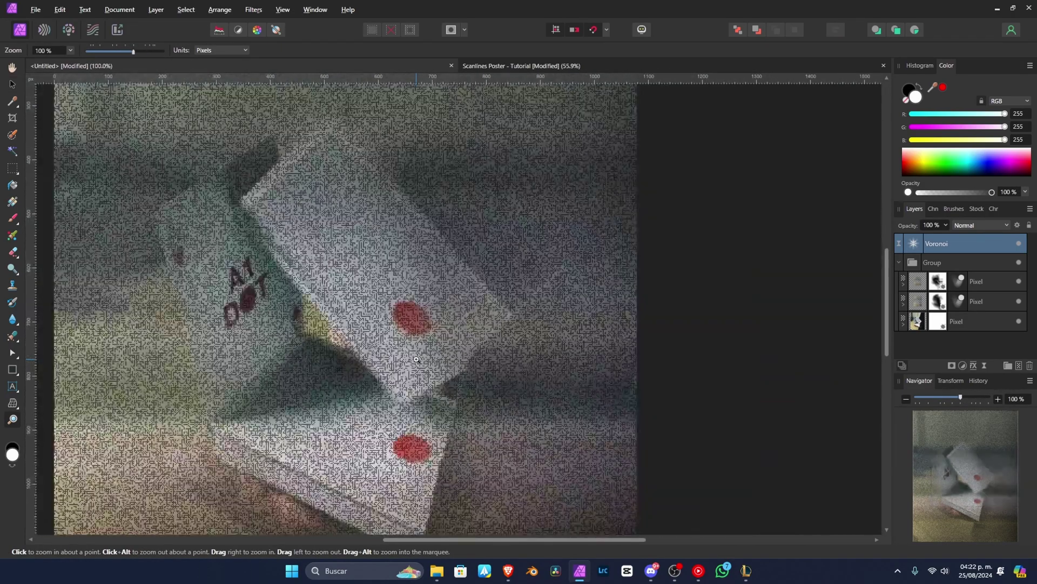
pyautogui.scroll(2, 367, 355)
pyautogui.click(367, 356)
pyautogui.scroll(-3, 367, 355)
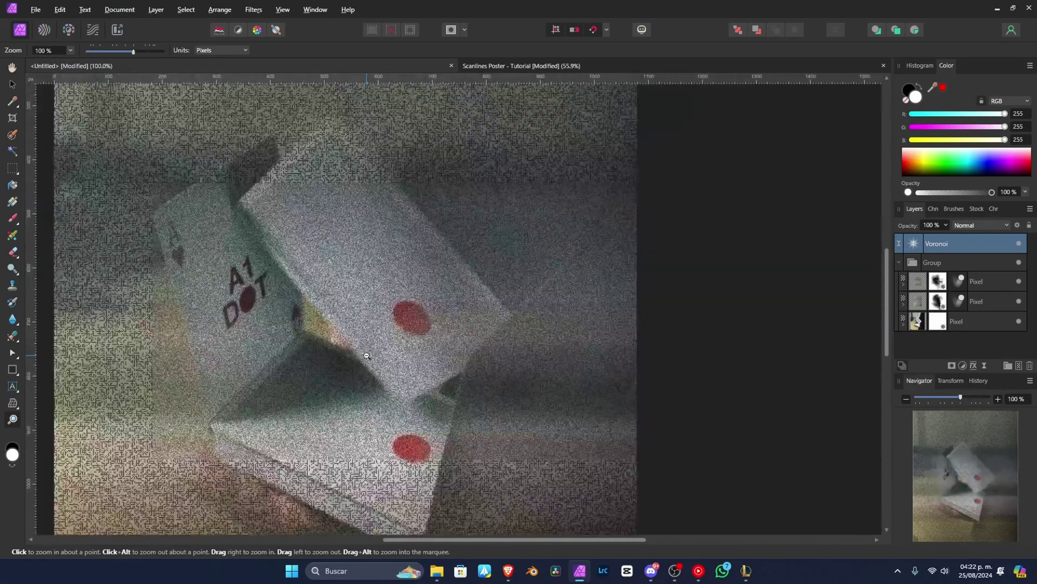
pyautogui.scroll(-1, 367, 355)
pyautogui.scroll(-1, 536, 357)
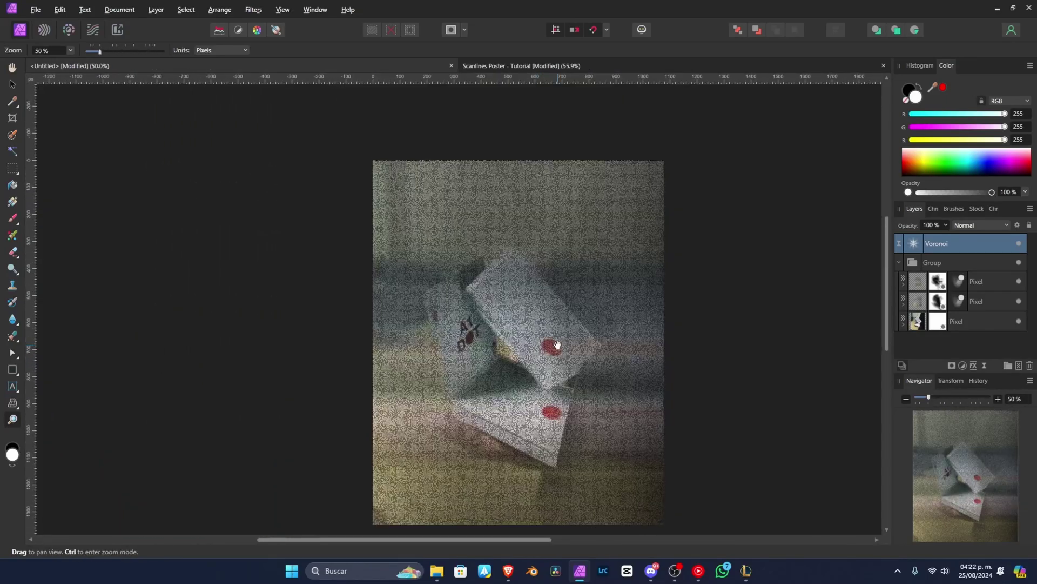
pyautogui.scroll(1, 501, 311)
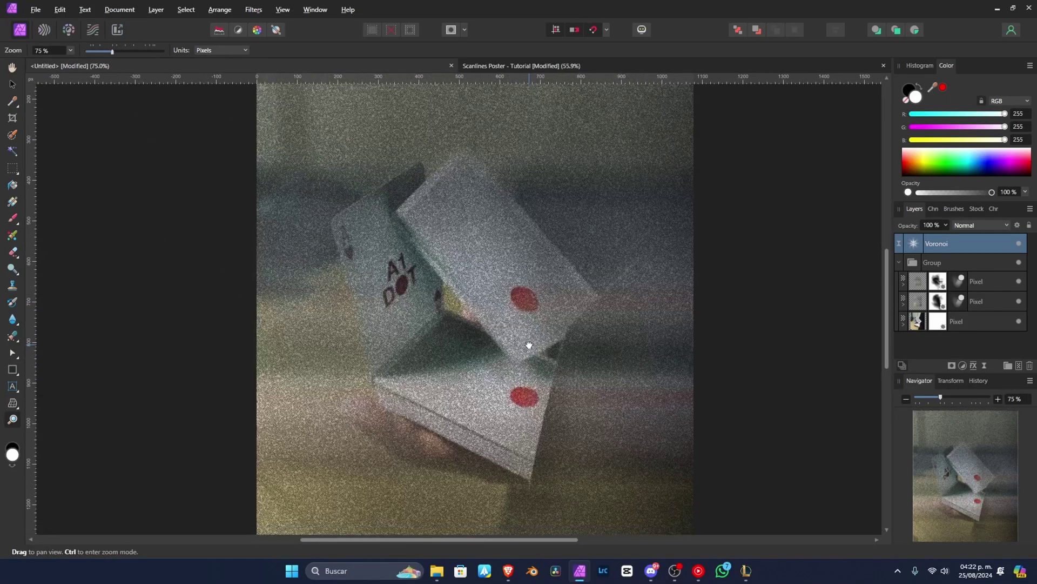
pyautogui.press('v')
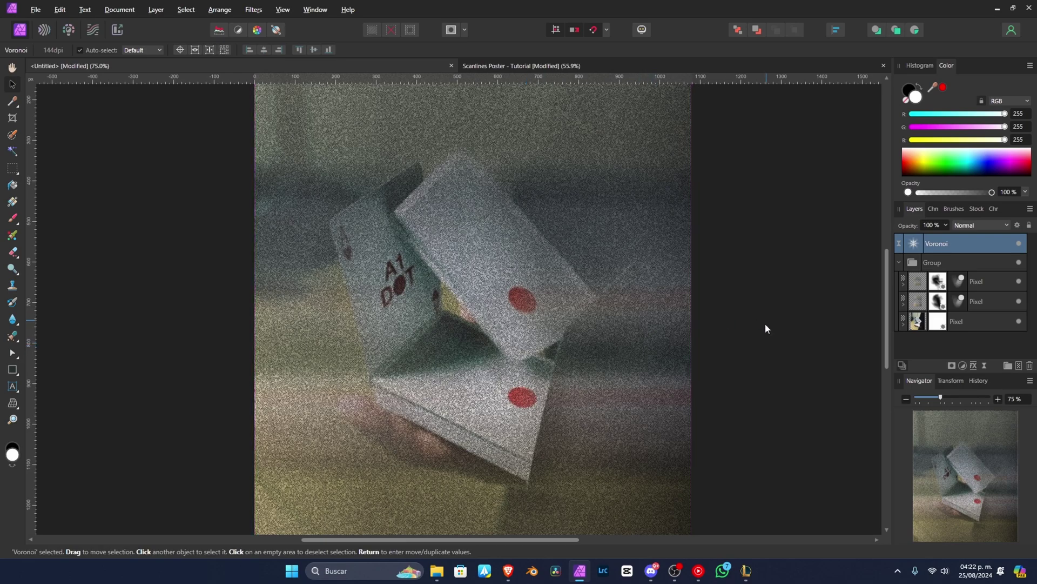
# - Add a Halftone live filter with Line screen, cell size 6 and contrast 28
pyautogui.click(986, 364)
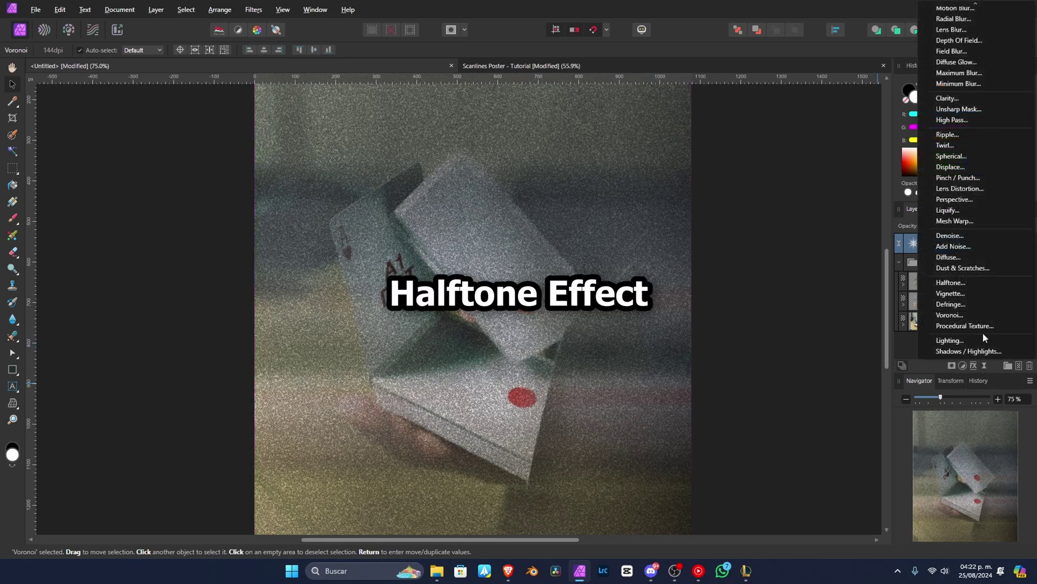
pyautogui.click(979, 284)
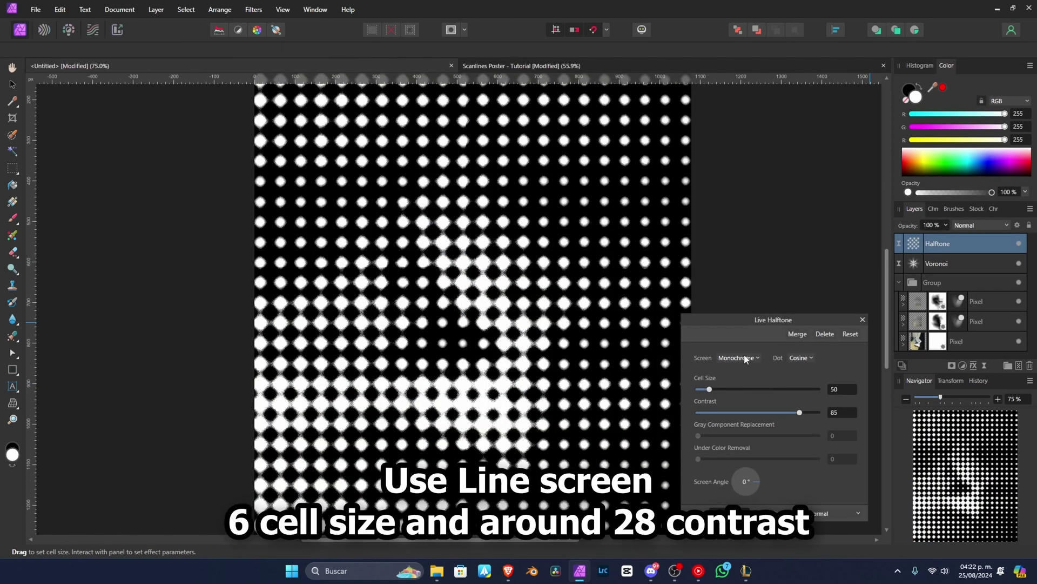
pyautogui.click(744, 357)
pyautogui.click(735, 393)
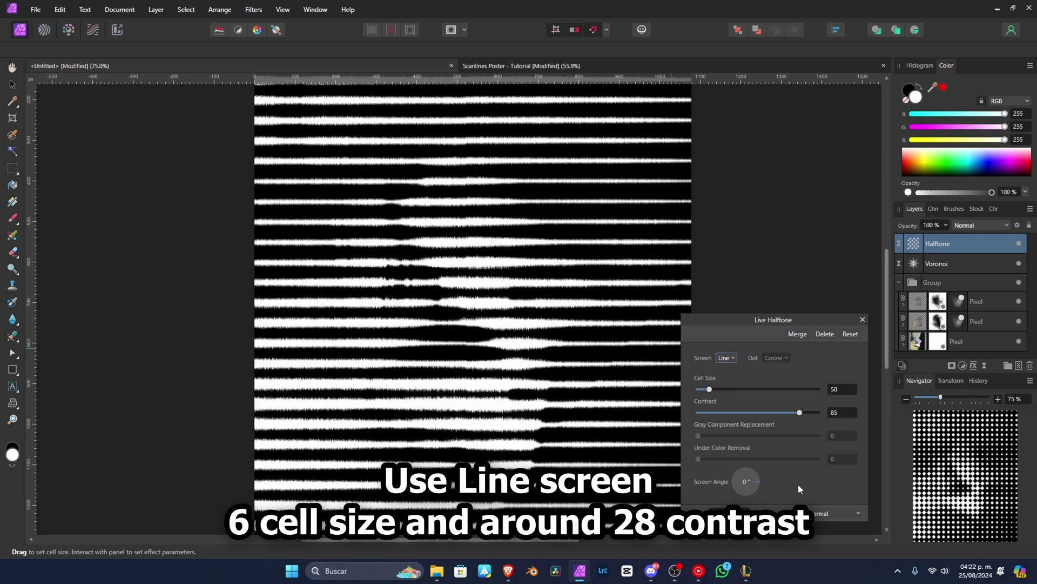
pyautogui.click(835, 389)
pyautogui.write('2')
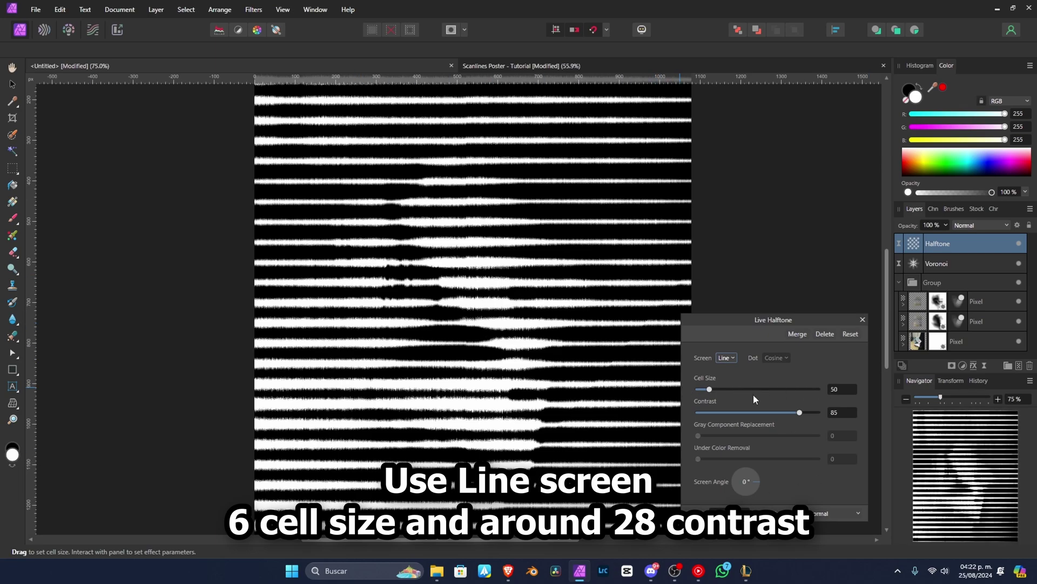
pyautogui.press('Return')
pyautogui.moveTo(799, 412); pyautogui.dragTo(694, 410)
pyautogui.write('6')
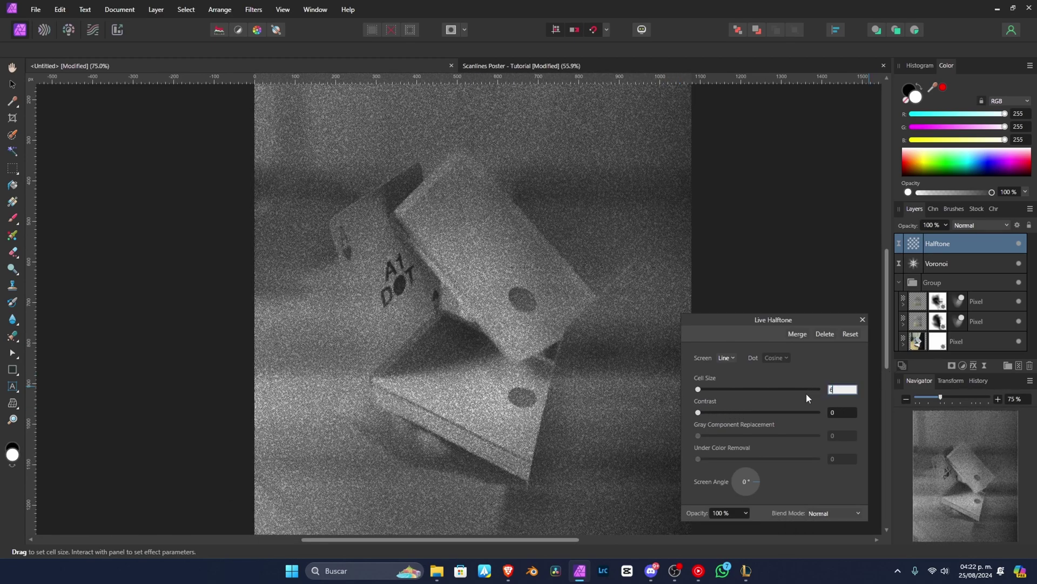
pyautogui.press('Return')
pyautogui.write('28')
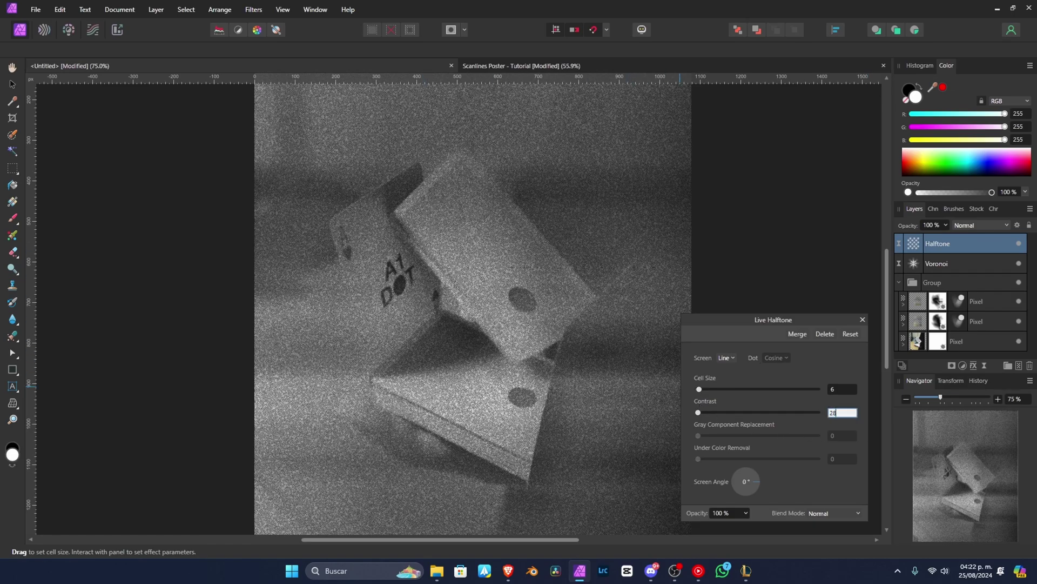
pyautogui.press('Return')
pyautogui.click(863, 320)
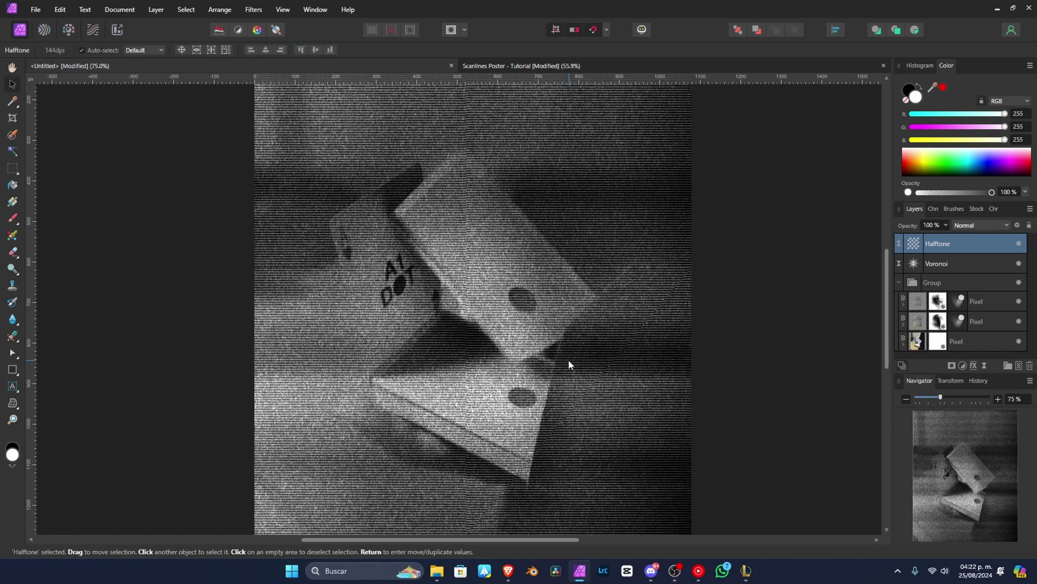
# - Zoom in and toggle the Halftone and Voronoi layers to compare the scanlines
pyautogui.press('z')
pyautogui.moveTo(475, 359); pyautogui.dragTo(498, 364)
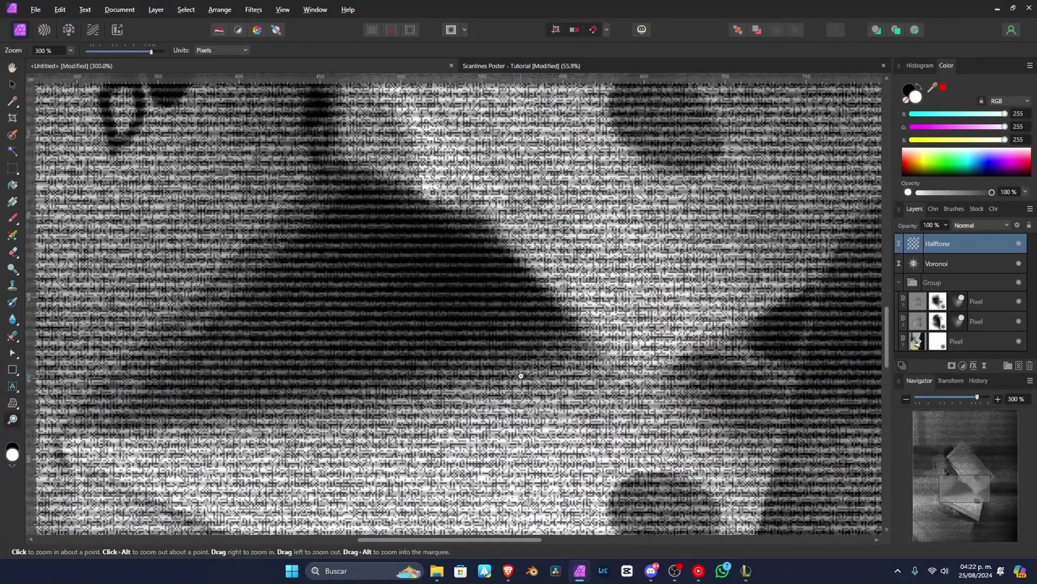
pyautogui.keyDown('alt'); pyautogui.click(498, 364); pyautogui.keyUp('alt')
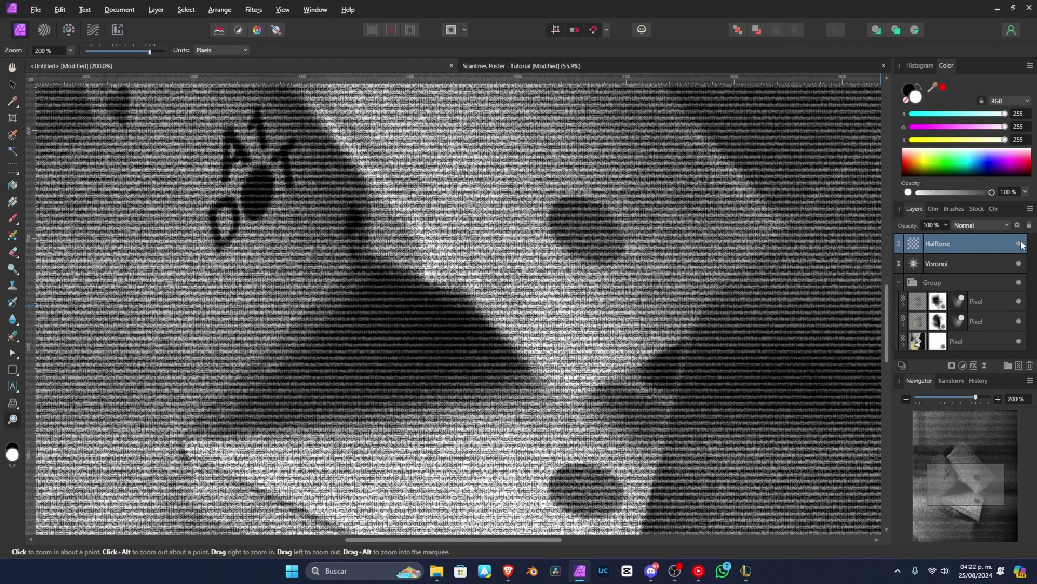
pyautogui.click(1019, 244)
pyautogui.click(1019, 243)
pyautogui.click(1020, 265)
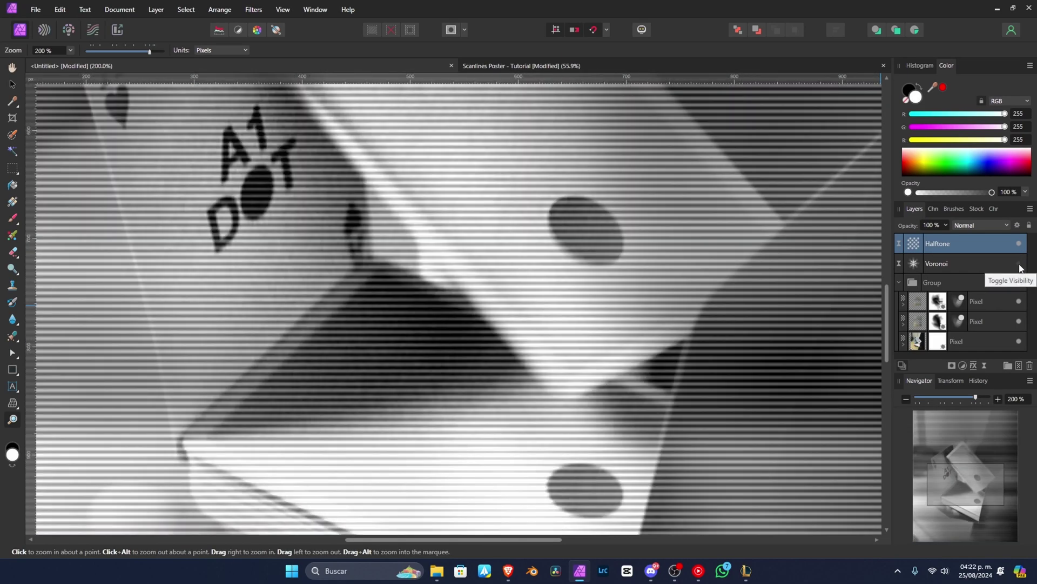
pyautogui.click(1020, 266)
pyautogui.keyDown('alt'); pyautogui.click(598, 294); pyautogui.keyUp('alt')
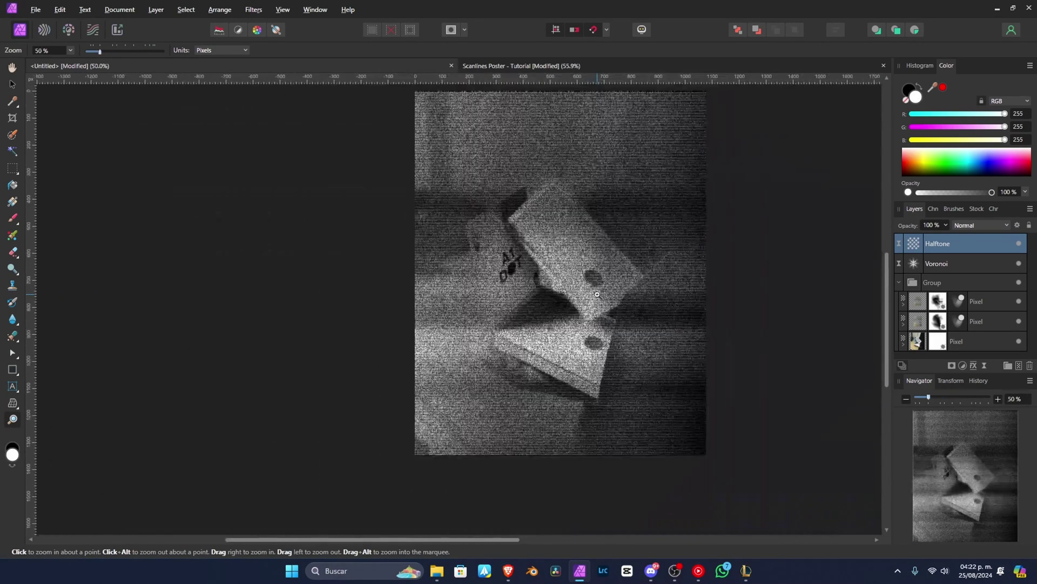
pyautogui.click(608, 340)
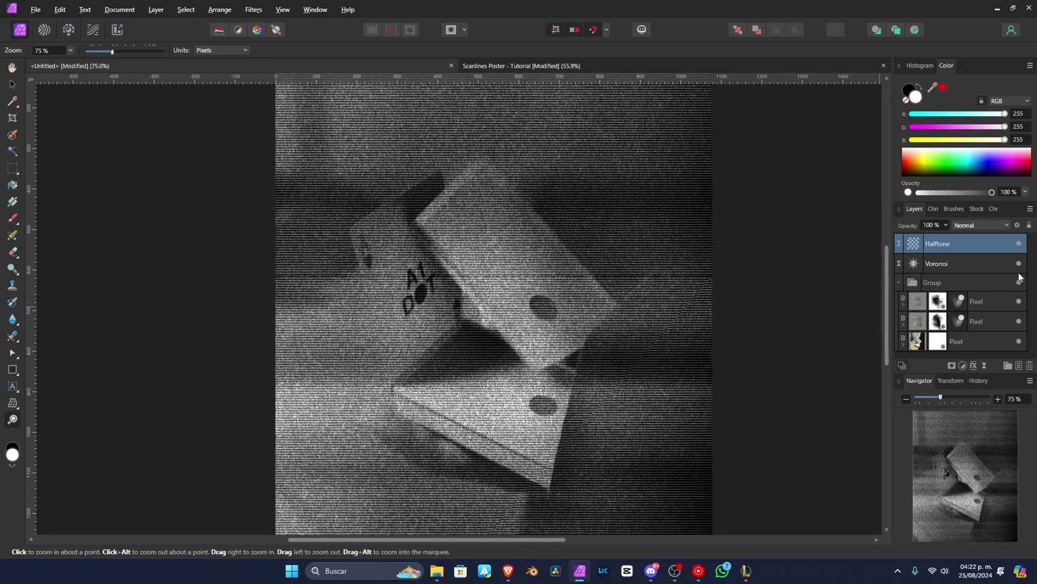
pyautogui.click(1019, 264)
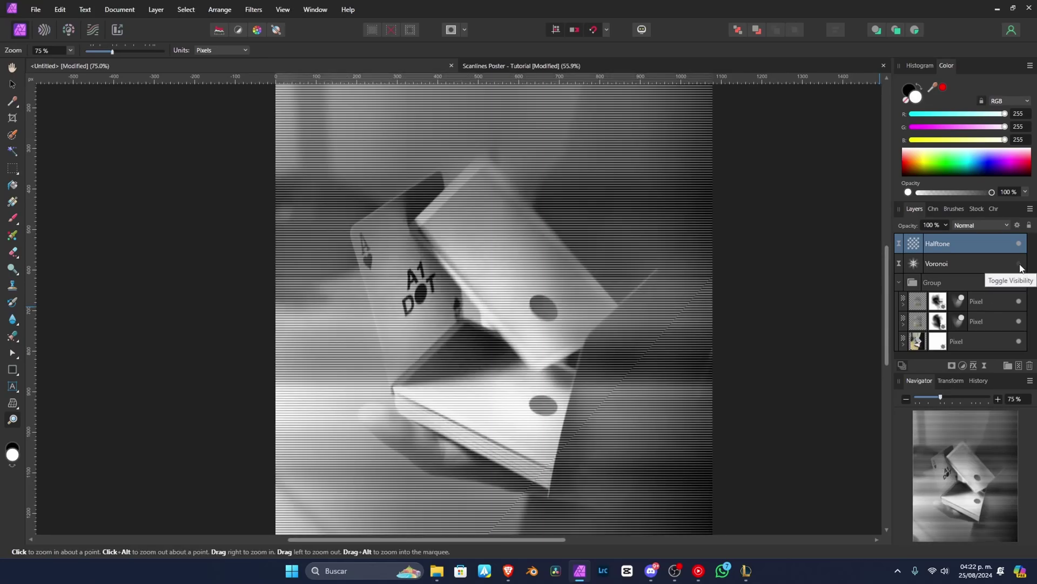
pyautogui.click(1020, 265)
pyautogui.click(1019, 246)
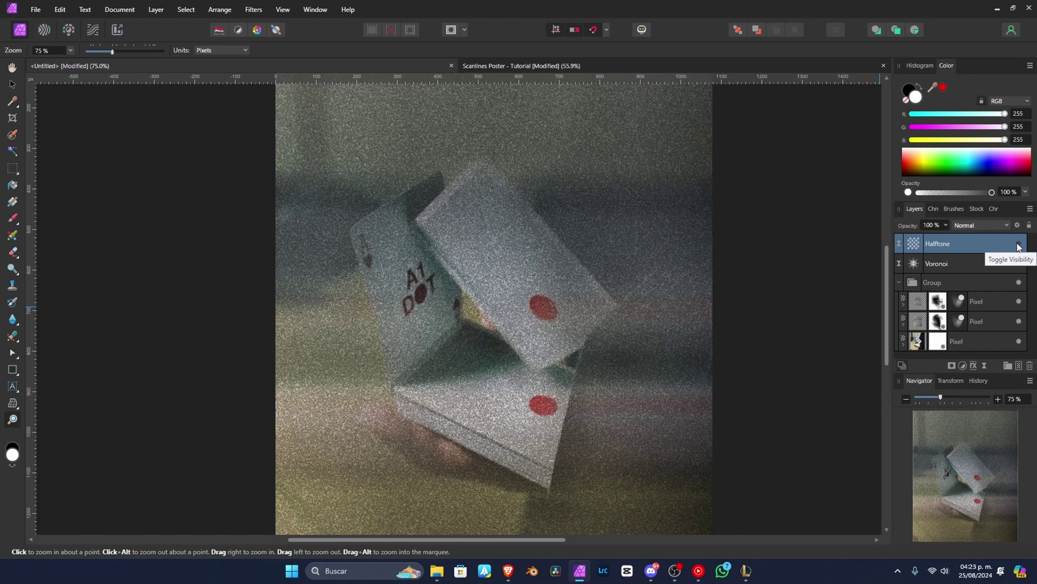
pyautogui.click(1019, 245)
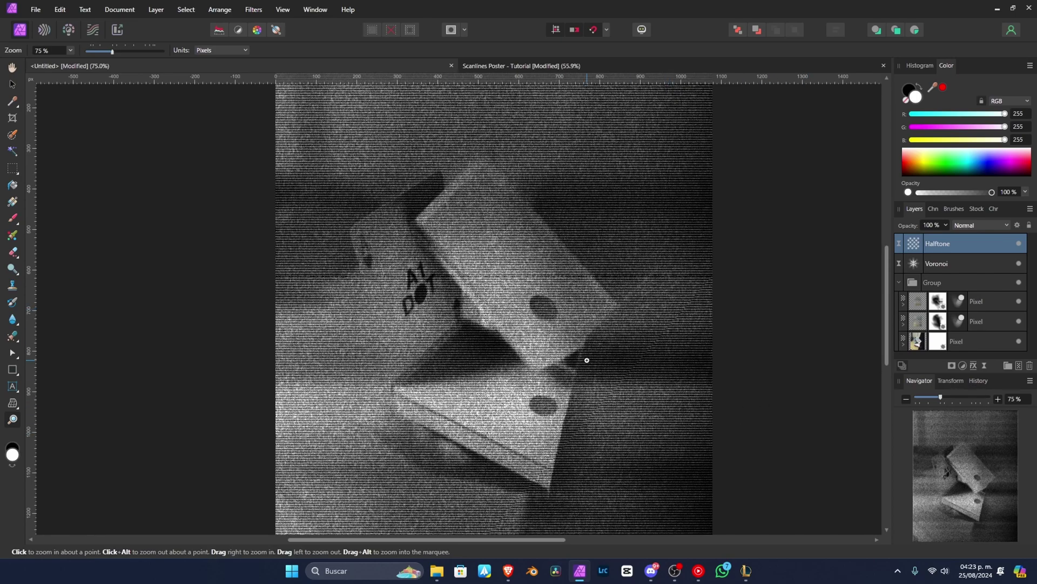
# - Add an Add Noise live filter with 35% intensity and Uniform noise
pyautogui.press('v')
pyautogui.click(984, 364)
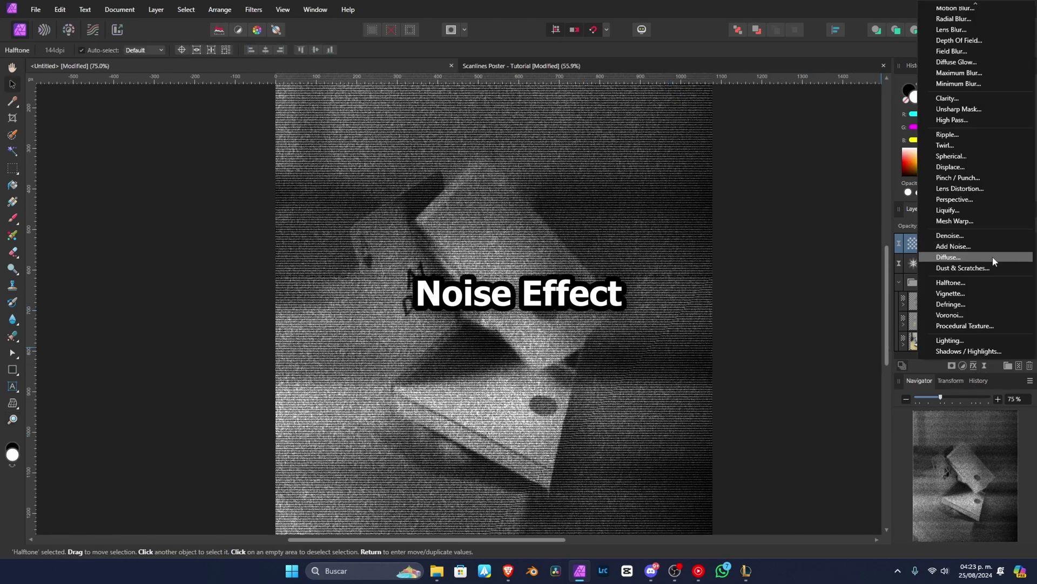
pyautogui.click(1006, 244)
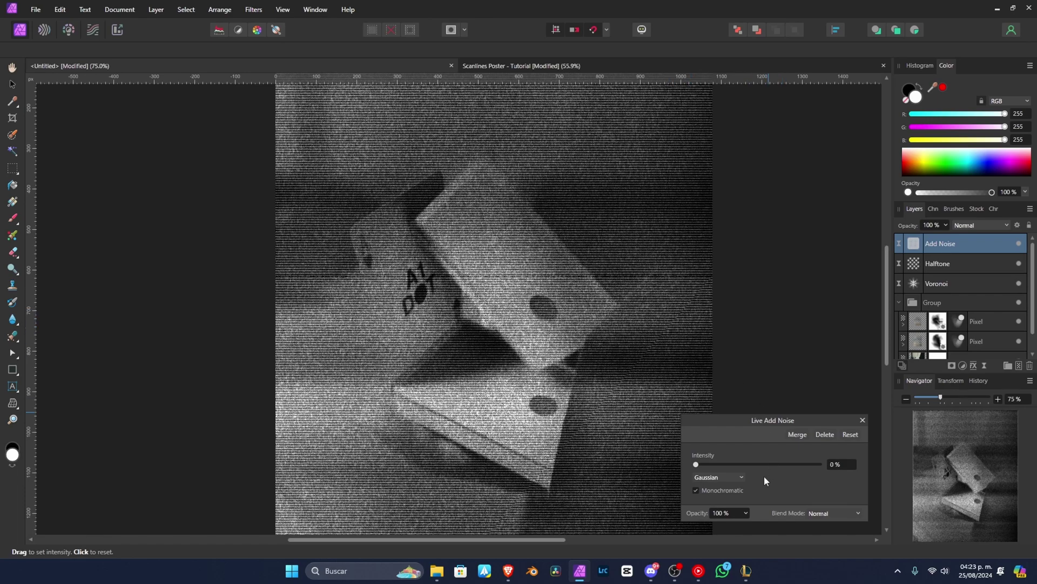
pyautogui.moveTo(698, 464); pyautogui.dragTo(739, 470)
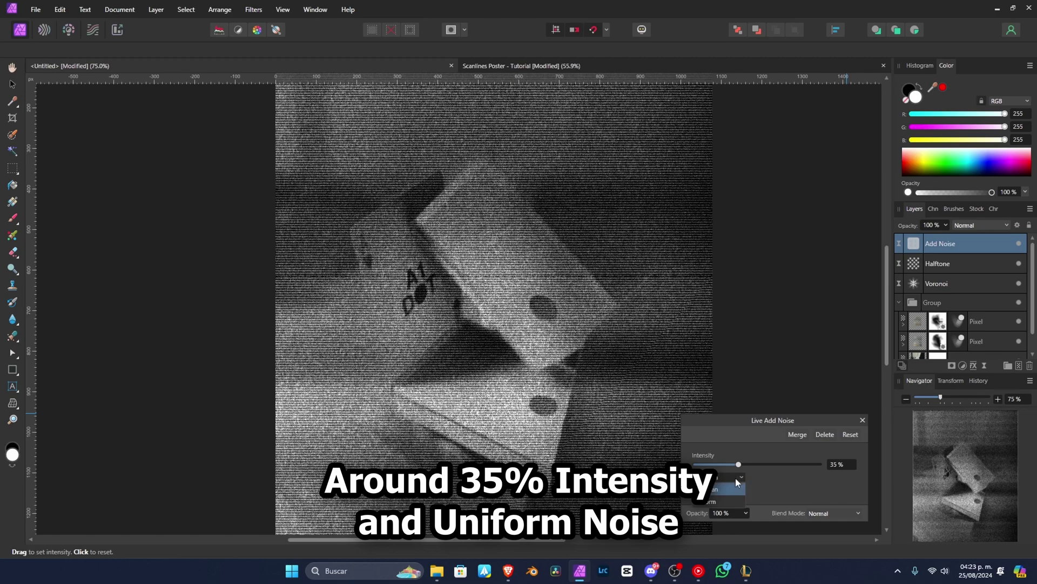
pyautogui.click(727, 499)
pyautogui.click(863, 419)
# - Zoom in and out to inspect the noise texture, then recentre the poster
pyautogui.press('z')
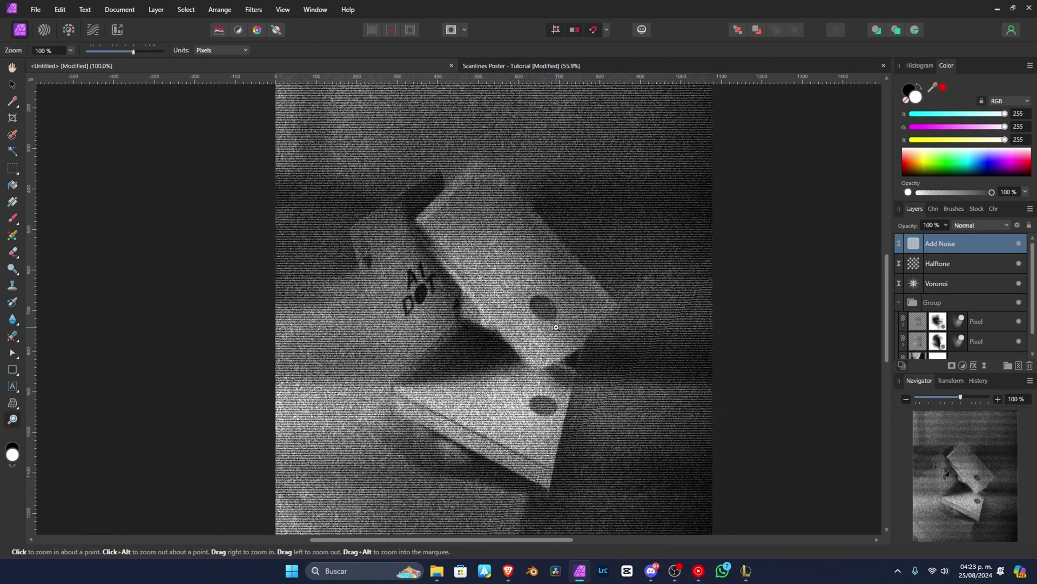
pyautogui.moveTo(586, 365); pyautogui.dragTo(595, 367)
pyautogui.keyDown('alt'); pyautogui.click(595, 366); pyautogui.keyUp('alt')
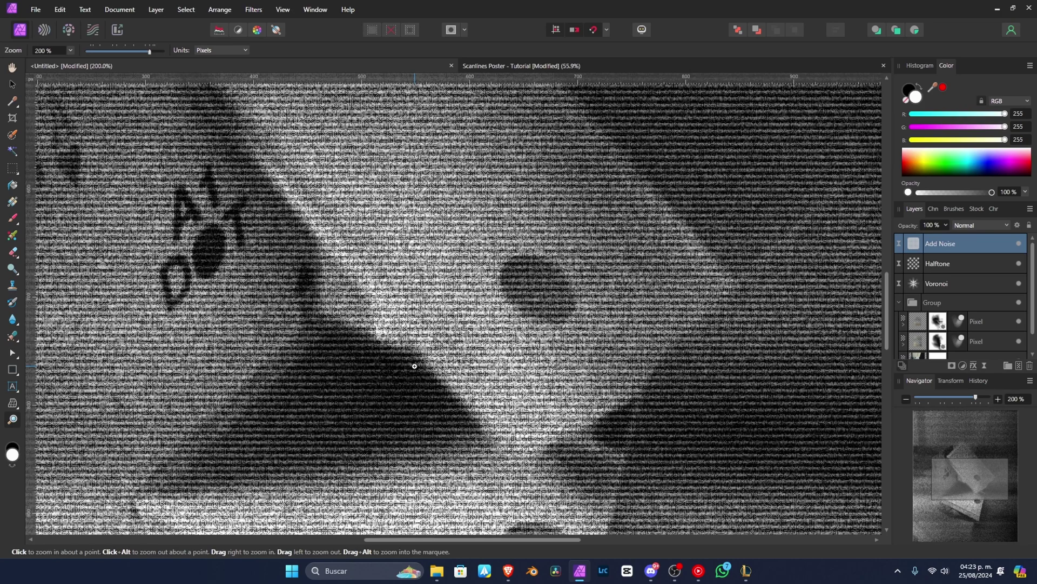
pyautogui.scroll(-2, 415, 366)
pyautogui.scroll(-2, 414, 366)
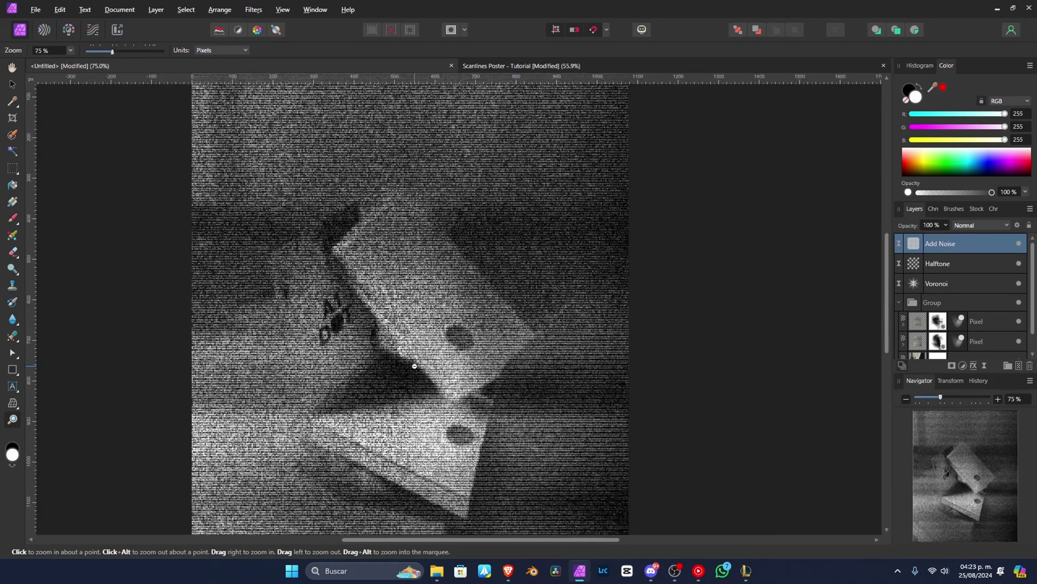
pyautogui.scroll(-1, 414, 366)
pyautogui.scroll(1, 430, 369)
pyautogui.moveTo(429, 369); pyautogui.dragTo(499, 371)
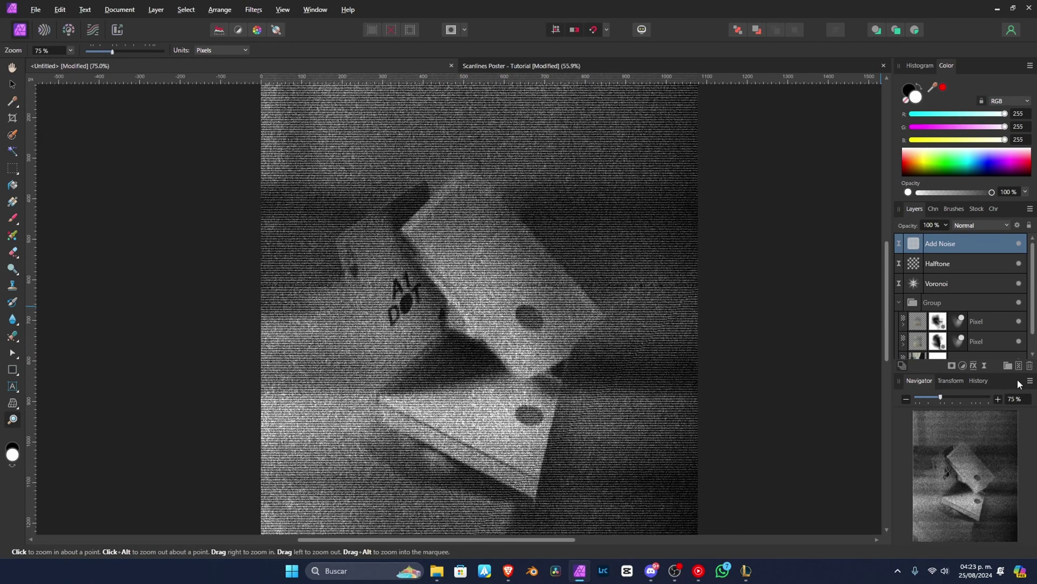
# - Add a Brightness / Contrast adjustment layer with Contrast set to 90%
pyautogui.click(982, 364)
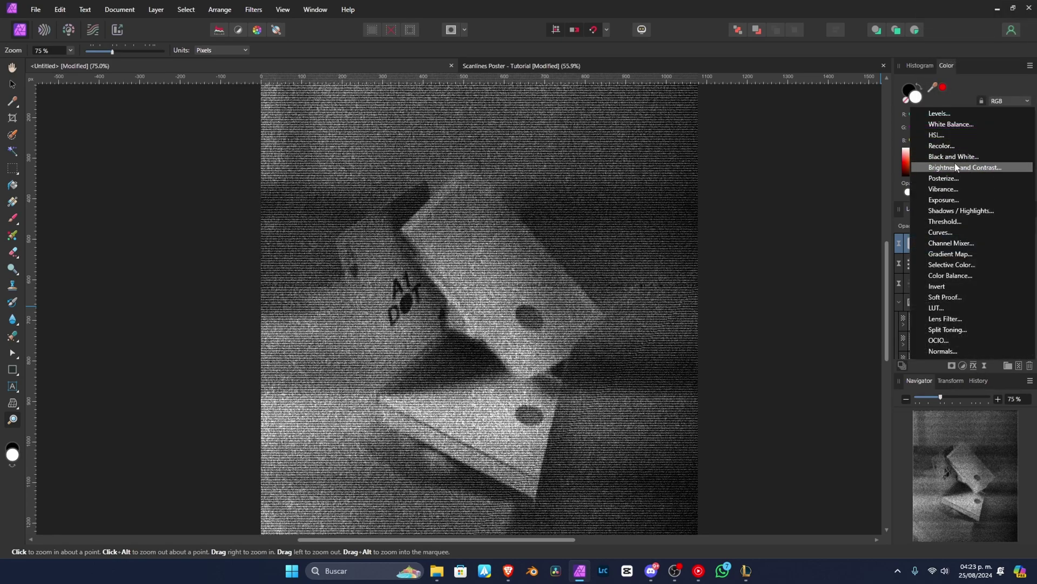
pyautogui.click(956, 167)
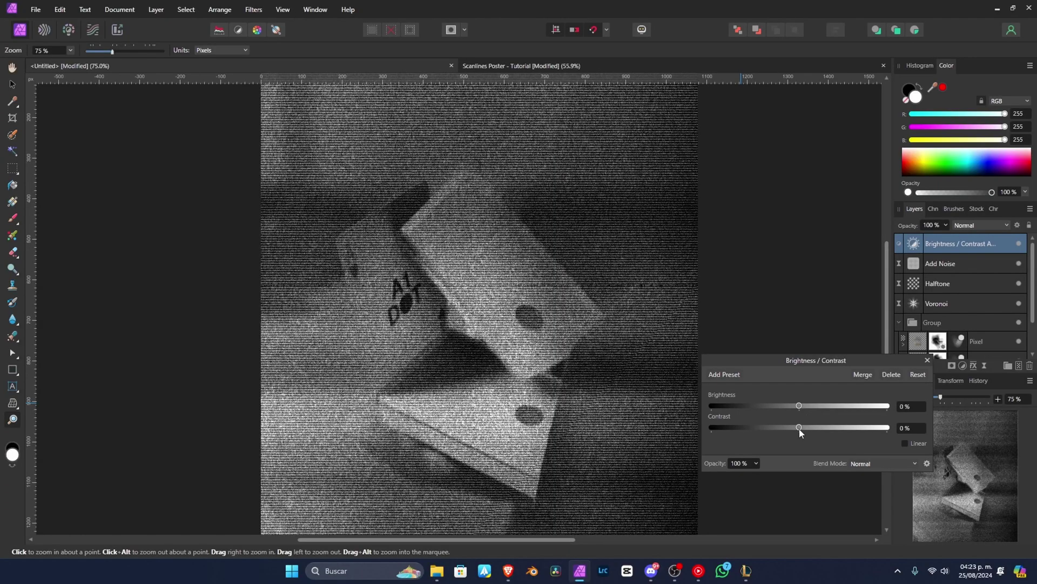
pyautogui.moveTo(801, 427); pyautogui.dragTo(865, 431)
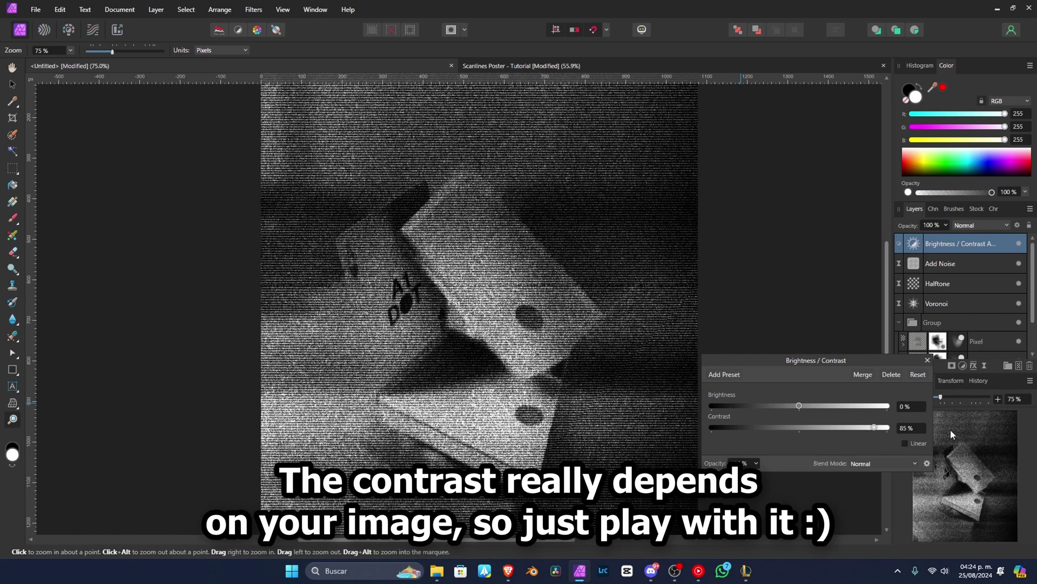
pyautogui.write('90')
pyautogui.press('Return')
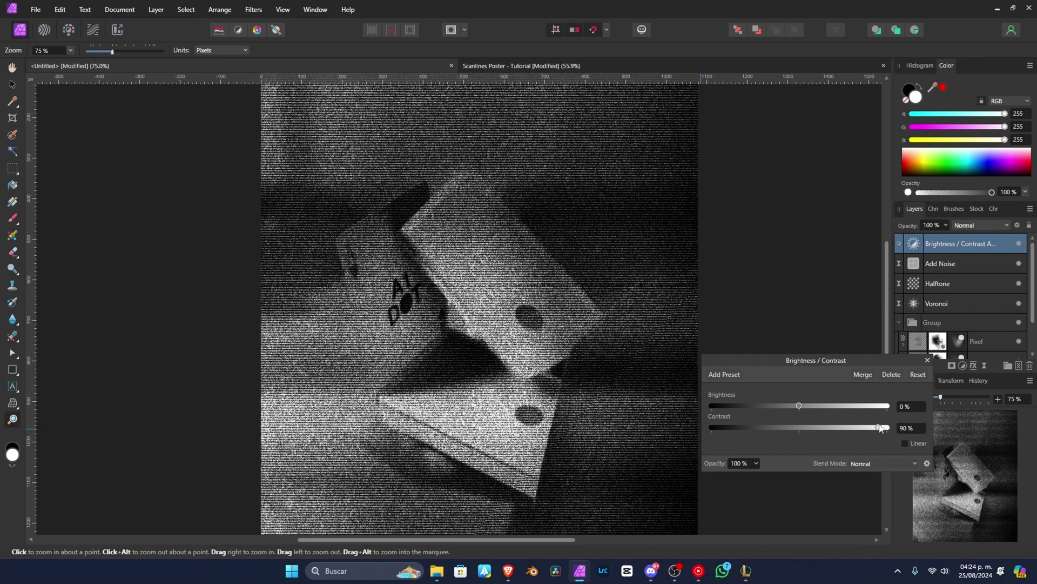
pyautogui.moveTo(881, 429); pyautogui.dragTo(905, 433)
pyautogui.click(911, 431)
pyautogui.write('90')
pyautogui.press('Return')
pyautogui.click(928, 361)
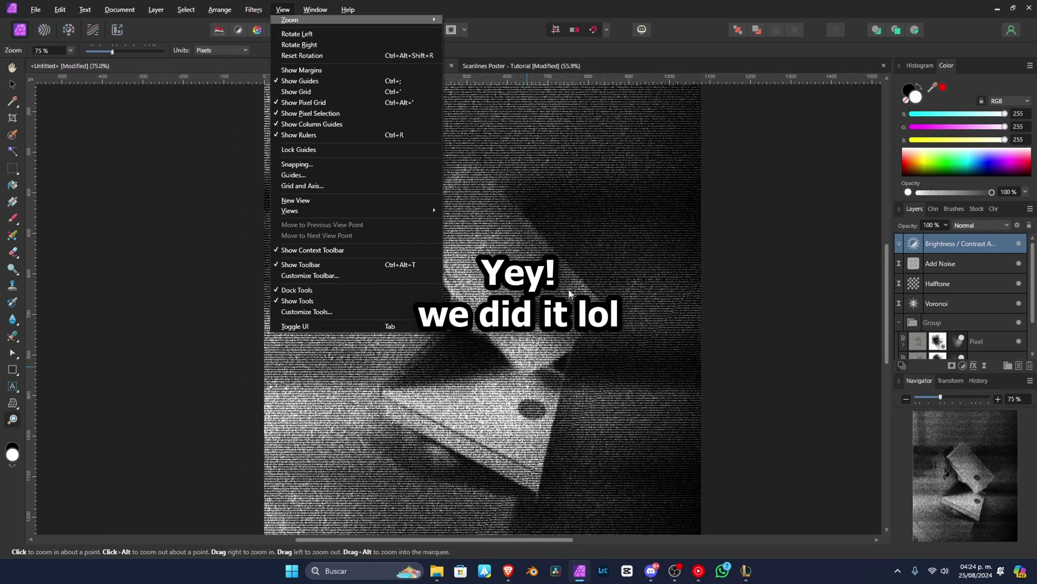
# - Zoom in on the poster and select the bottom photo layer's mask
pyautogui.click(690, 268)
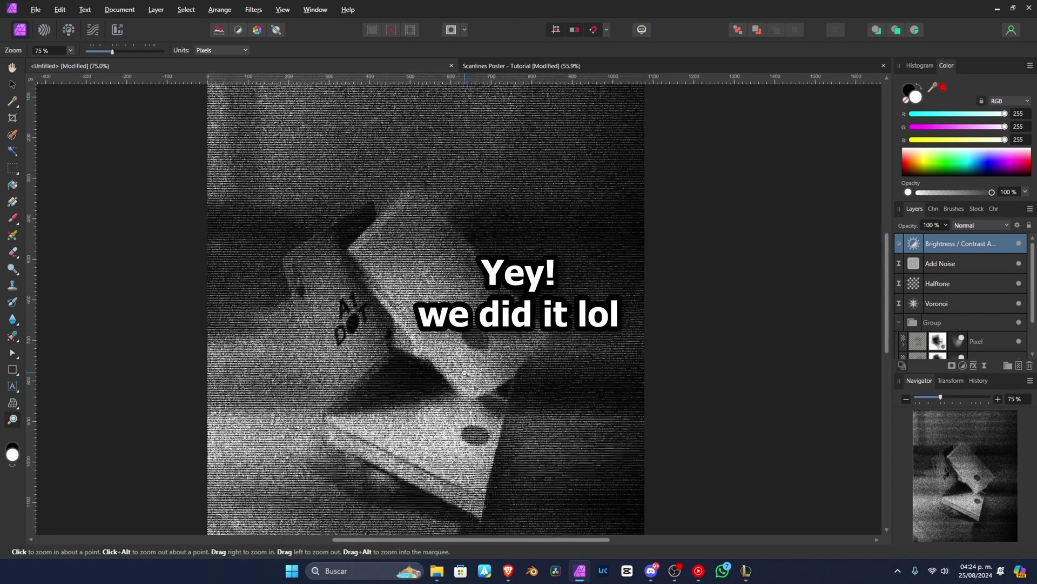
pyautogui.moveTo(464, 371); pyautogui.dragTo(470, 346)
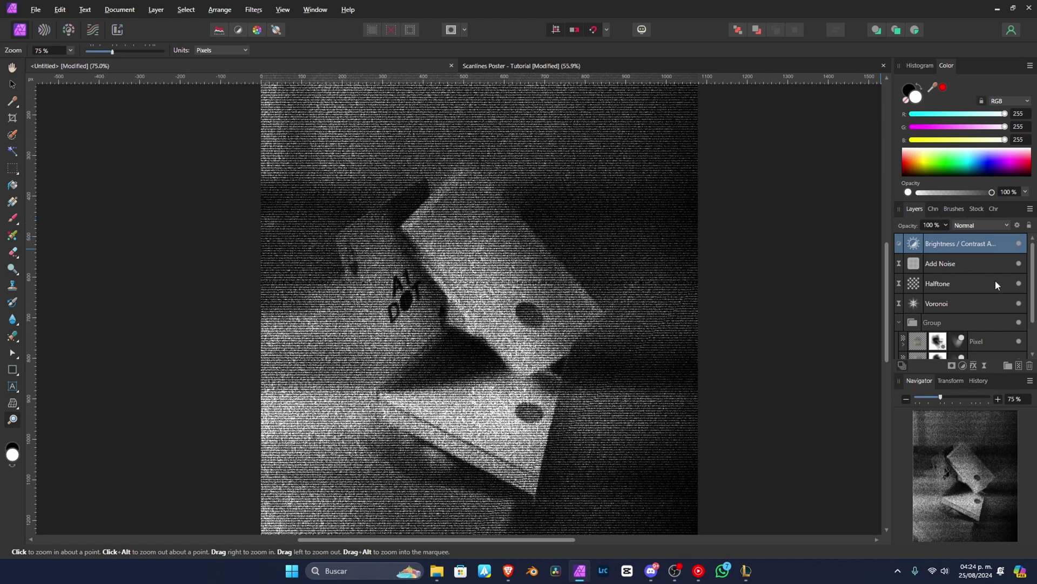
pyautogui.scroll(-2, 996, 283)
pyautogui.click(953, 342)
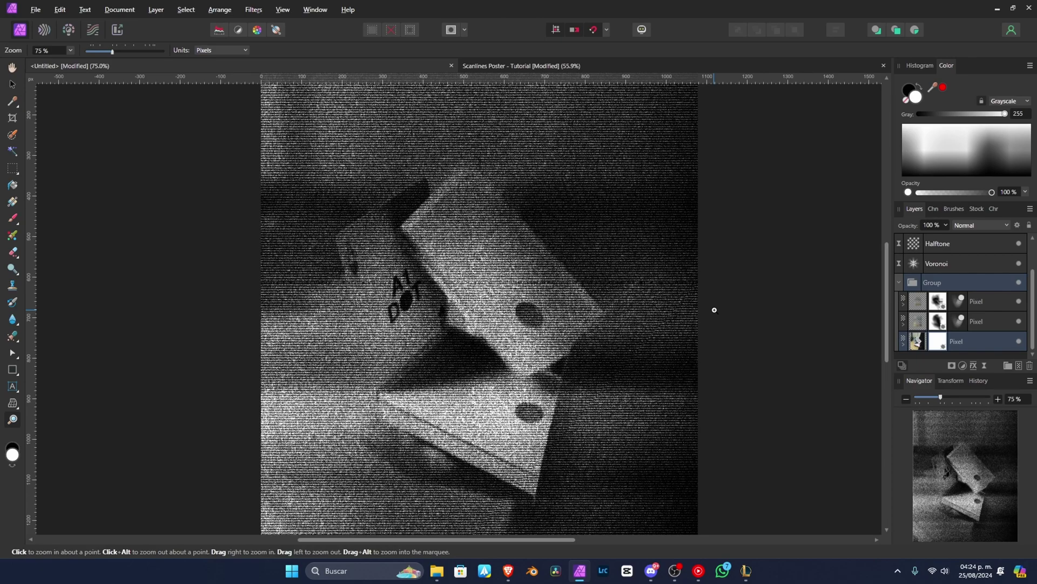
# - Paint black on the mask over the dark area right of the upper die
pyautogui.moveTo(592, 257); pyautogui.dragTo(563, 281)
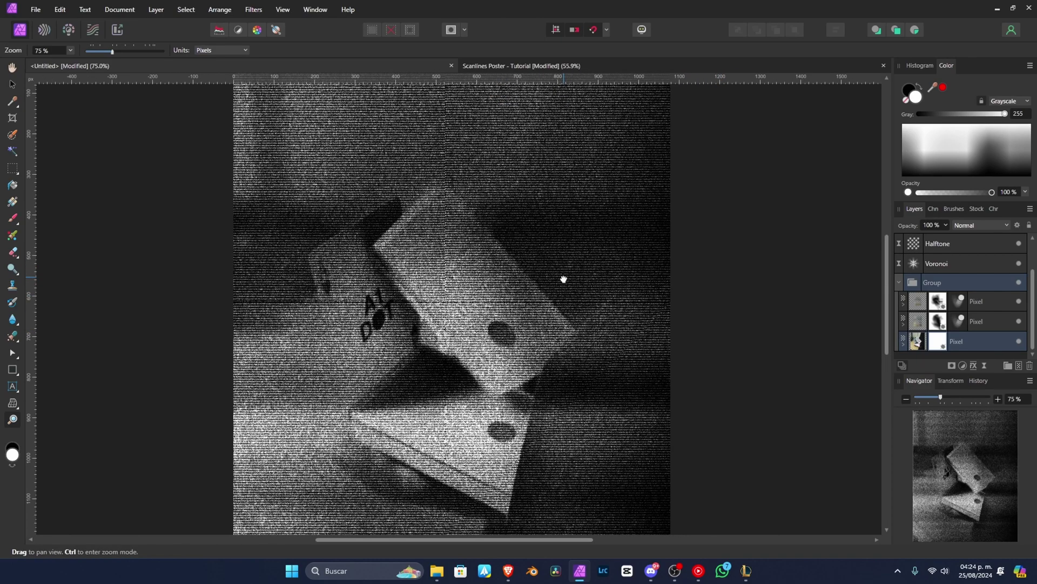
pyautogui.press('b')
pyautogui.press('x')
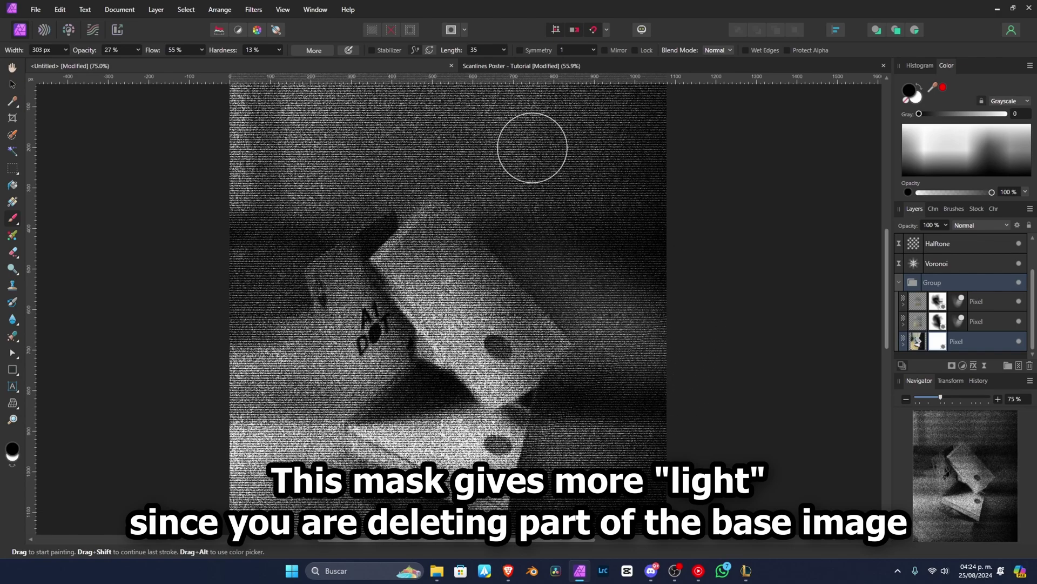
pyautogui.moveTo(689, 394); pyautogui.dragTo(663, 412)
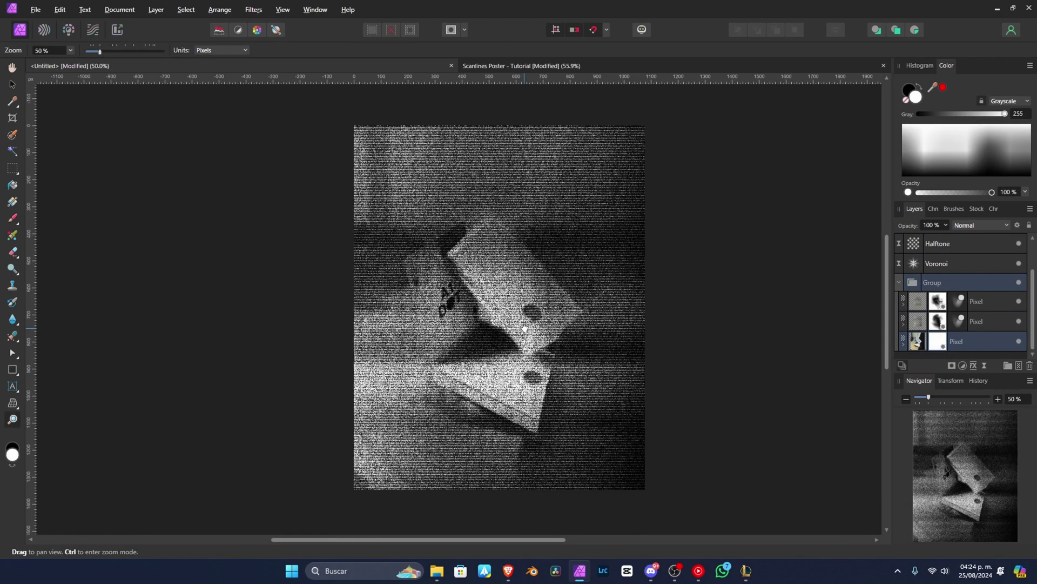
pyautogui.moveTo(589, 353)
pyautogui.mouseDown()
pyautogui.moveTo(678, 340)
pyautogui.moveTo(573, 241)
pyautogui.moveTo(609, 366)
pyautogui.moveTo(498, 198)
pyautogui.moveTo(592, 352)
pyautogui.moveTo(622, 433)
pyautogui.mouseUp()
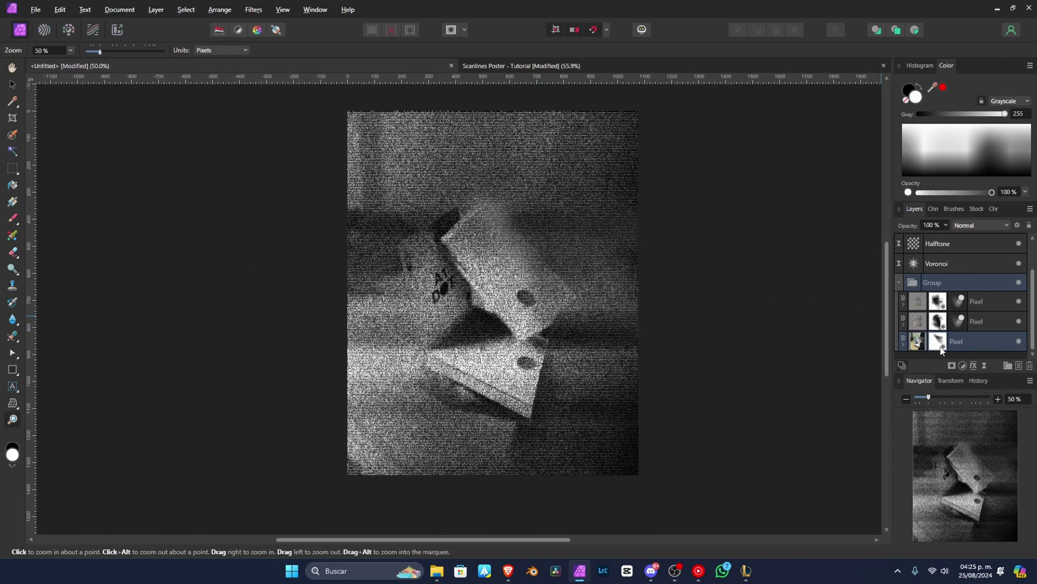
pyautogui.click(528, 308)
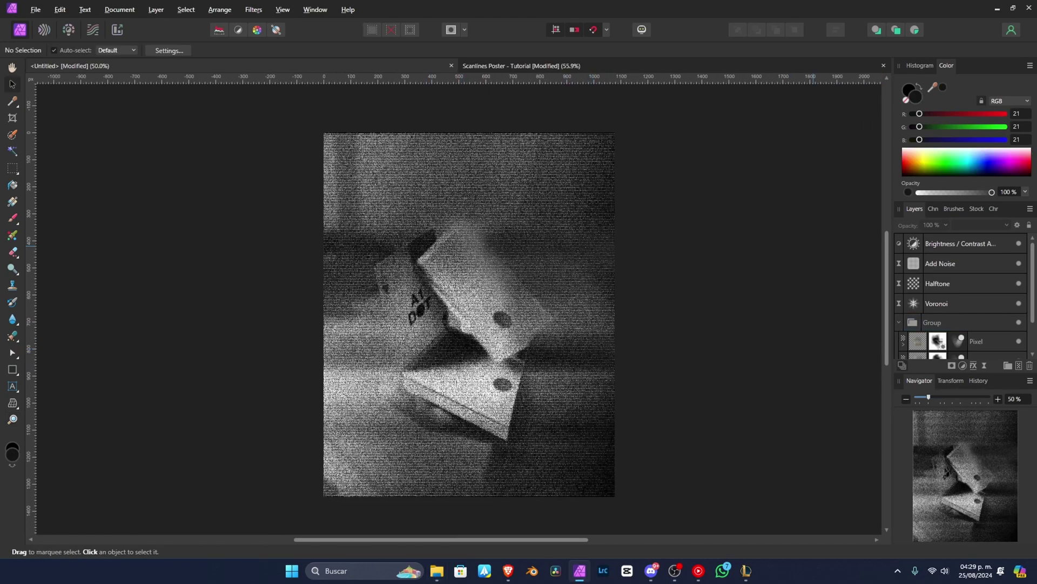
# - Paste the grunge paper texture above all layers and resize it to the page width
pyautogui.hotkey('ctrl', 'v')
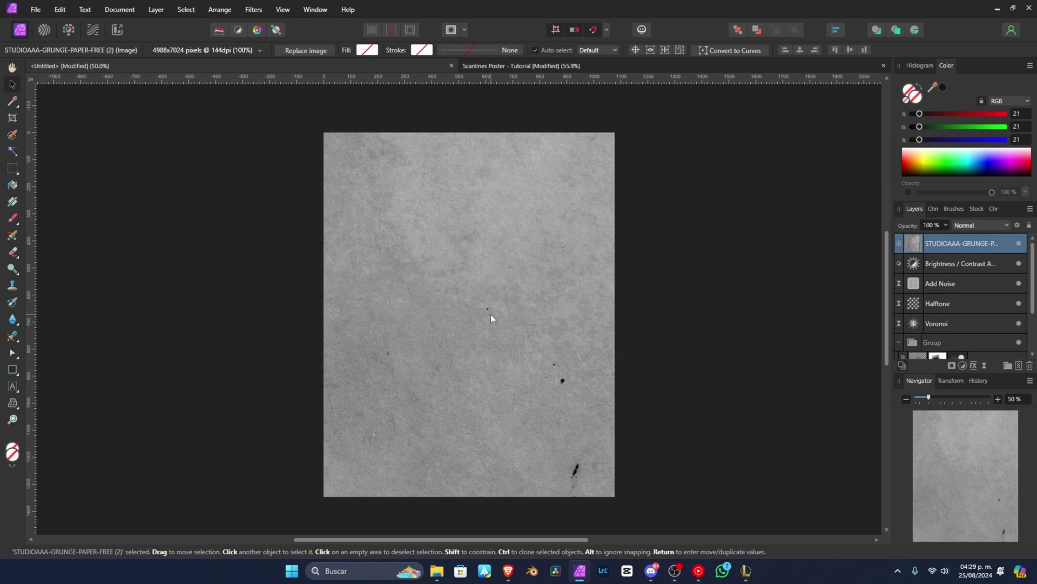
pyautogui.press('z')
pyautogui.keyDown('alt'); pyautogui.click(490, 313); pyautogui.keyUp('alt')
pyautogui.press('v')
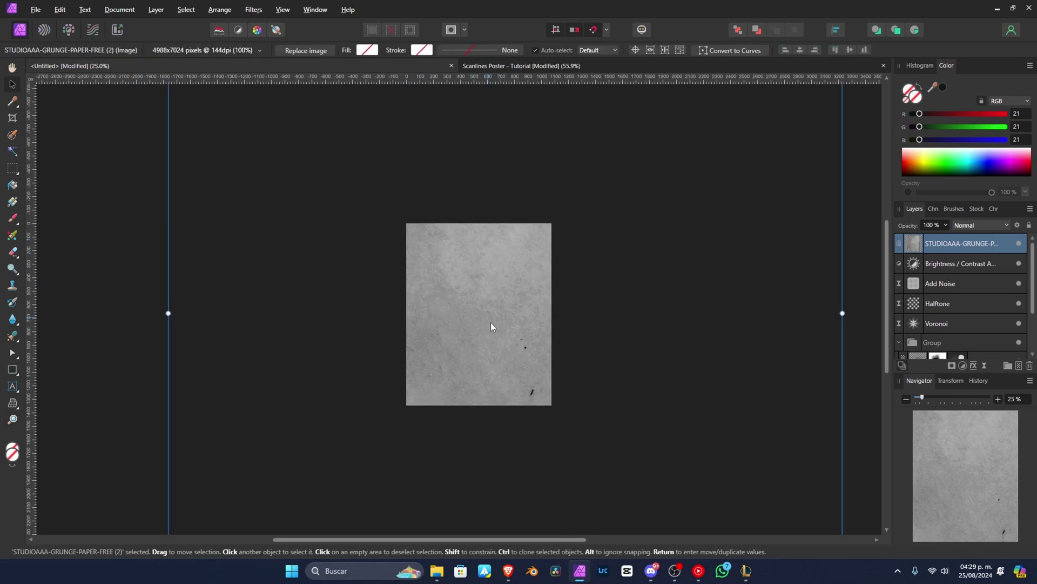
pyautogui.moveTo(840, 314); pyautogui.dragTo(527, 332)
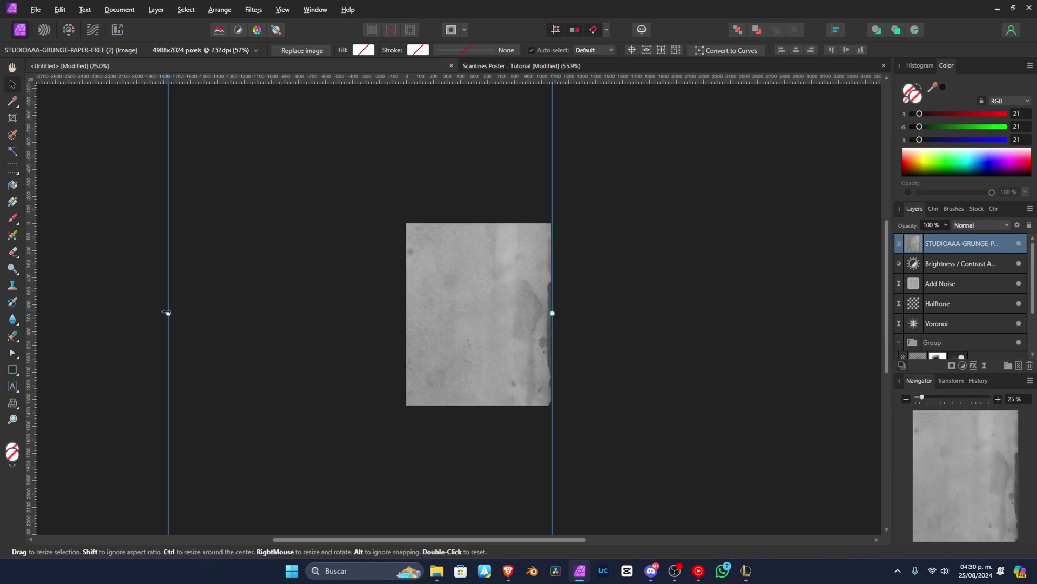
pyautogui.moveTo(169, 314); pyautogui.dragTo(409, 345)
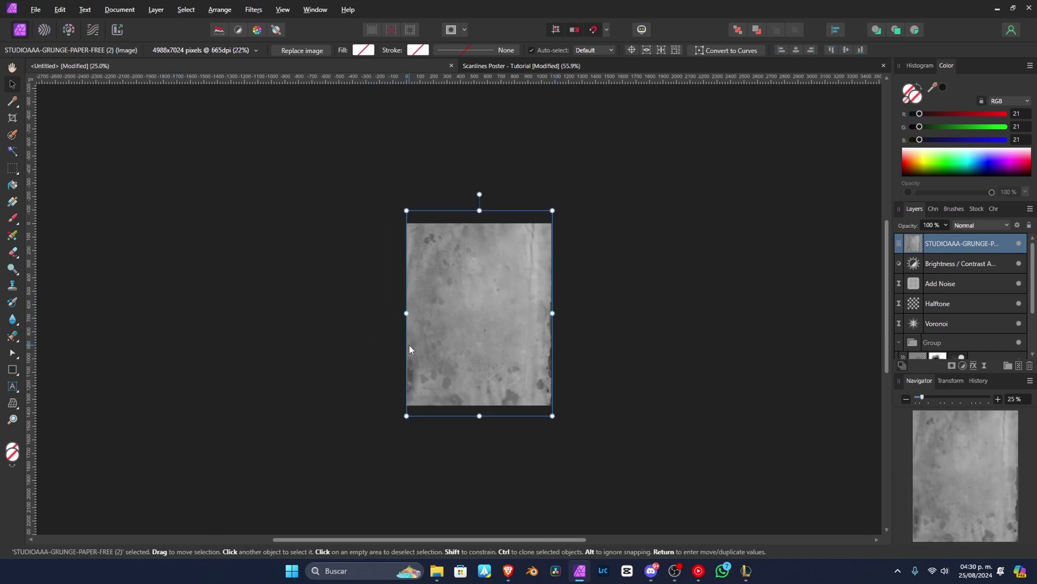
# - Zoom back in on the page and bring up the paper layer's blend modes
pyautogui.press('z')
pyautogui.click(458, 308)
pyautogui.moveTo(549, 359); pyautogui.dragTo(529, 368)
pyautogui.press('v')
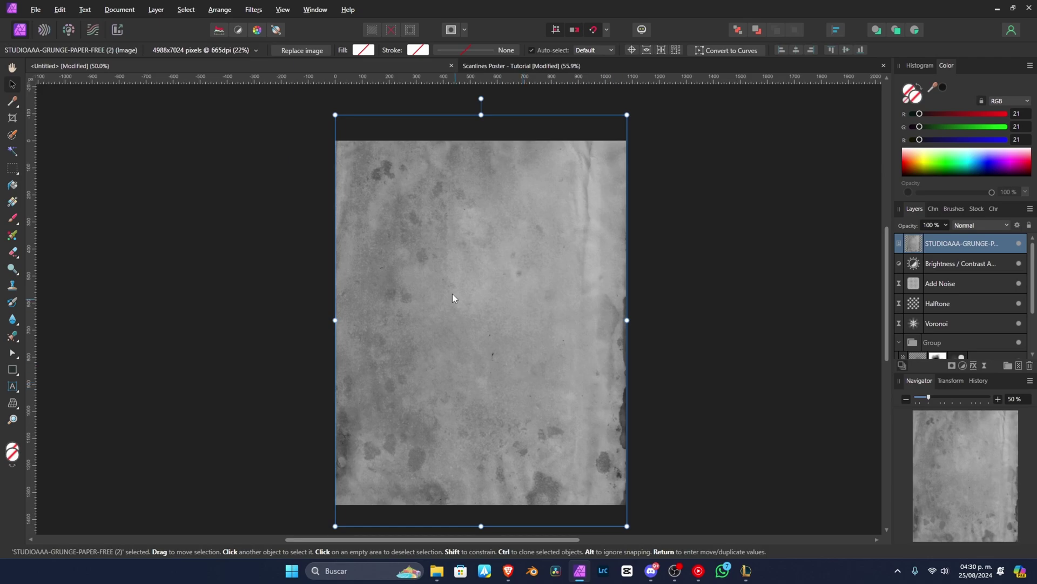
pyautogui.click(1004, 227)
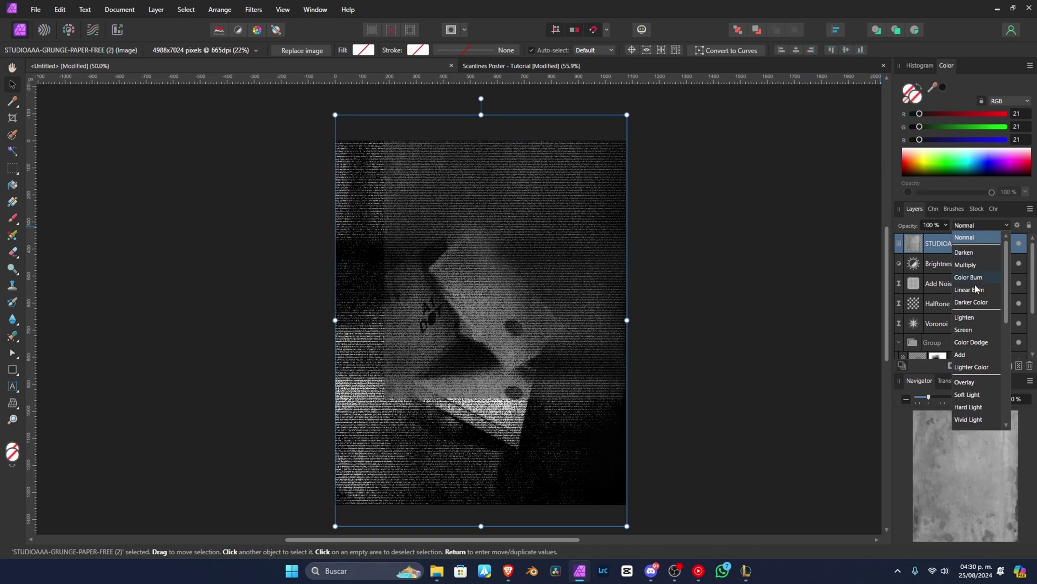
# - Set the grunge paper layer to Overlay and zoom in to inspect the texture
pyautogui.click(978, 387)
pyautogui.click(668, 421)
pyautogui.press('z')
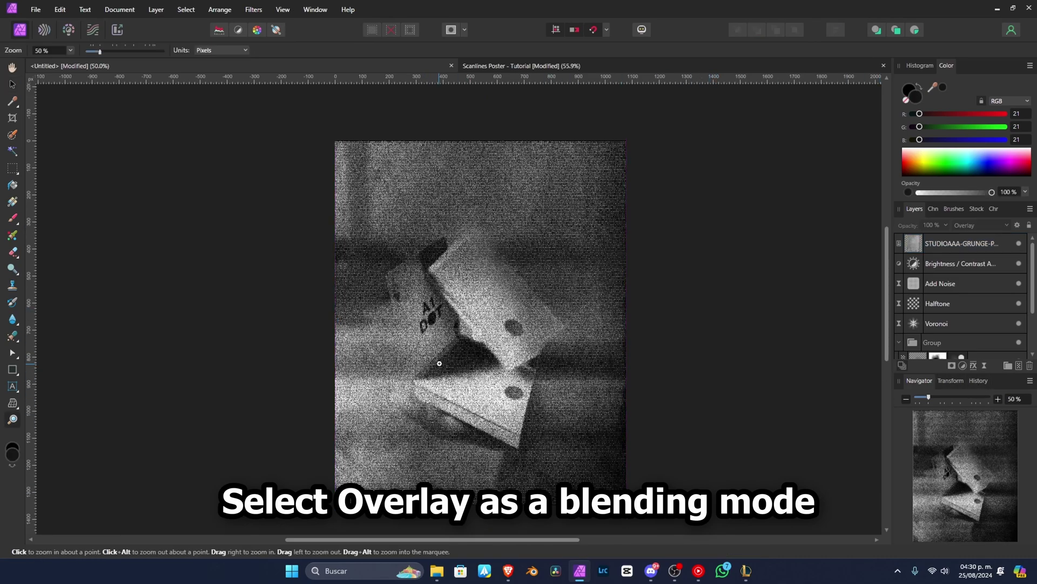
pyautogui.click(439, 363)
pyautogui.keyDown('alt'); pyautogui.click(552, 388); pyautogui.keyUp('alt')
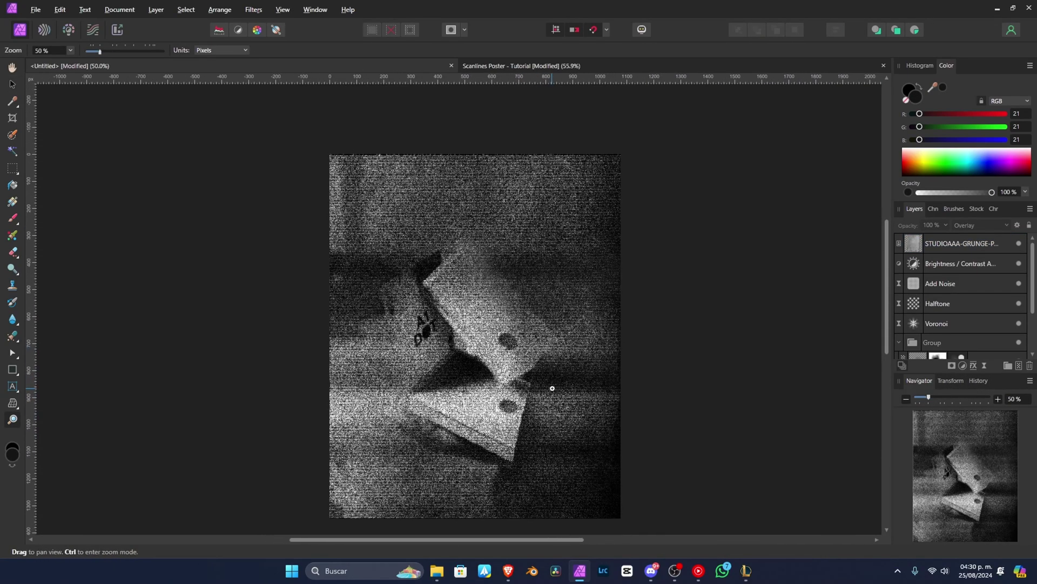
pyautogui.press('v')
pyautogui.moveTo(550, 365)
pyautogui.mouseDown()
pyautogui.moveTo(530, 396)
pyautogui.moveTo(556, 381)
pyautogui.moveTo(532, 394)
pyautogui.mouseUp()
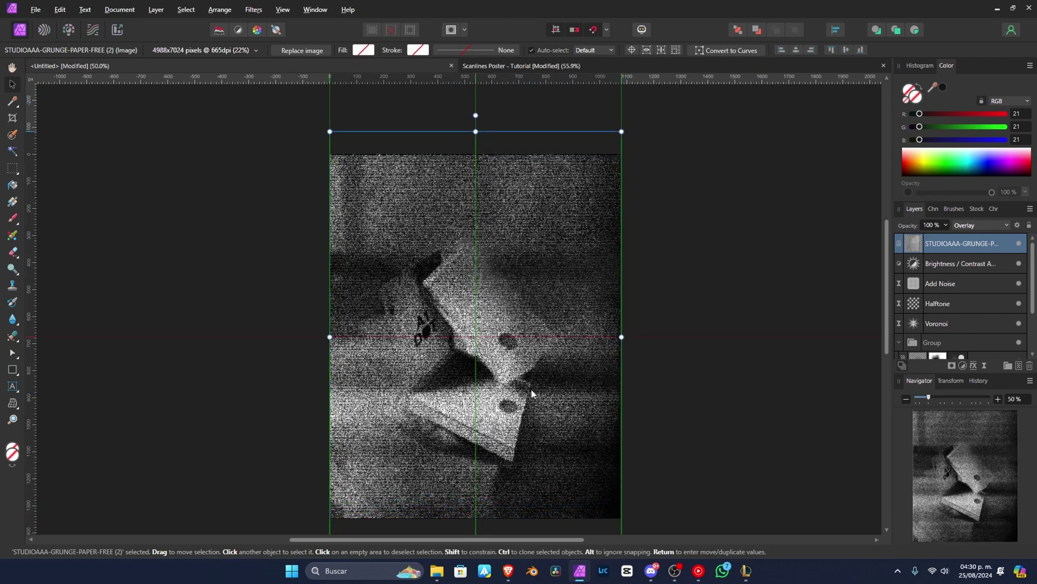
# - Set the grunge paper layer's opacity to 55%
pyautogui.click(852, 449)
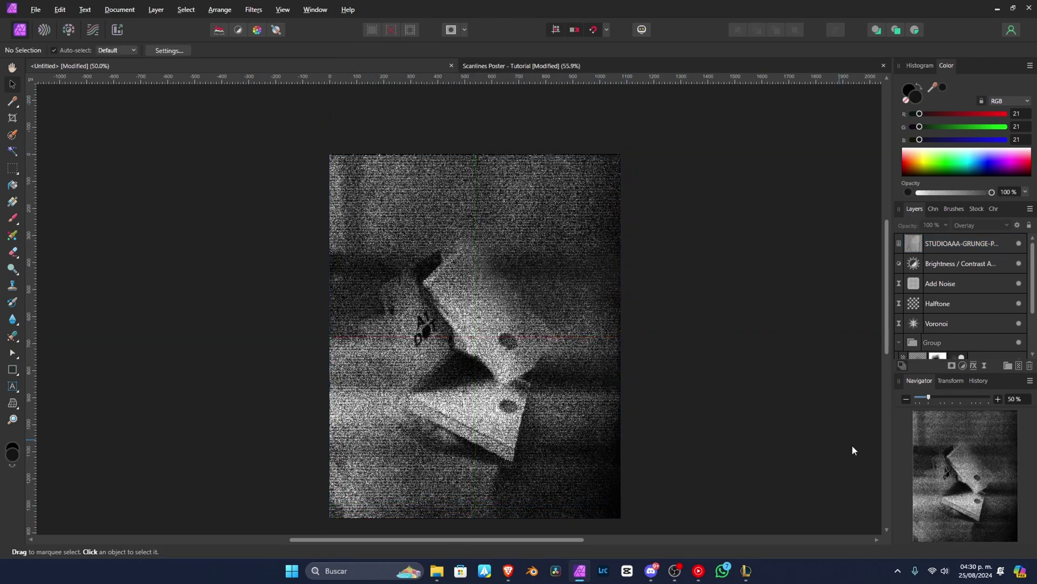
pyautogui.click(952, 249)
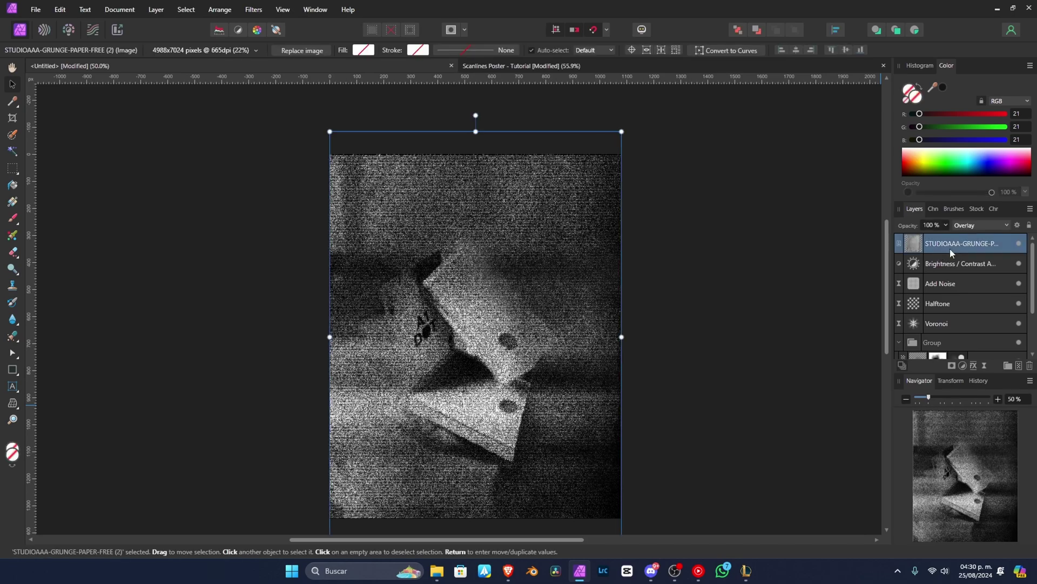
pyautogui.click(932, 226)
pyautogui.write('55')
pyautogui.press('Return')
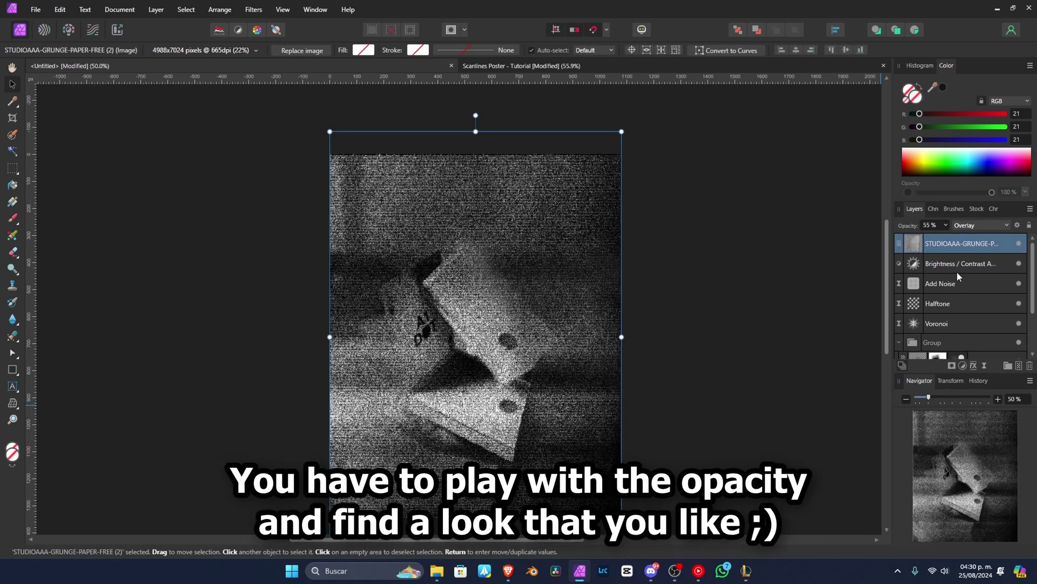
pyautogui.scroll(3, 454, 368)
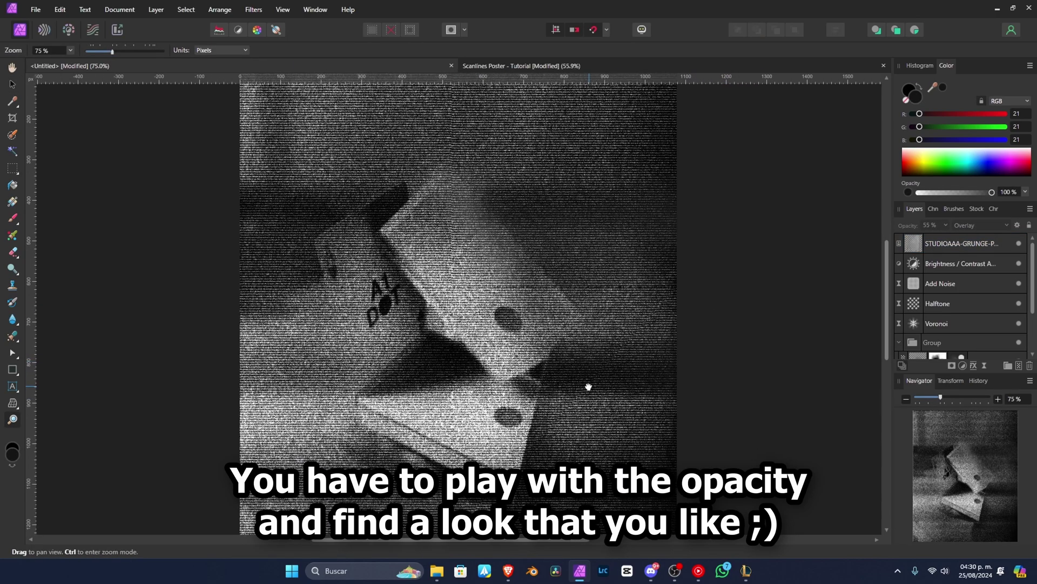
pyautogui.moveTo(629, 335); pyautogui.dragTo(621, 348)
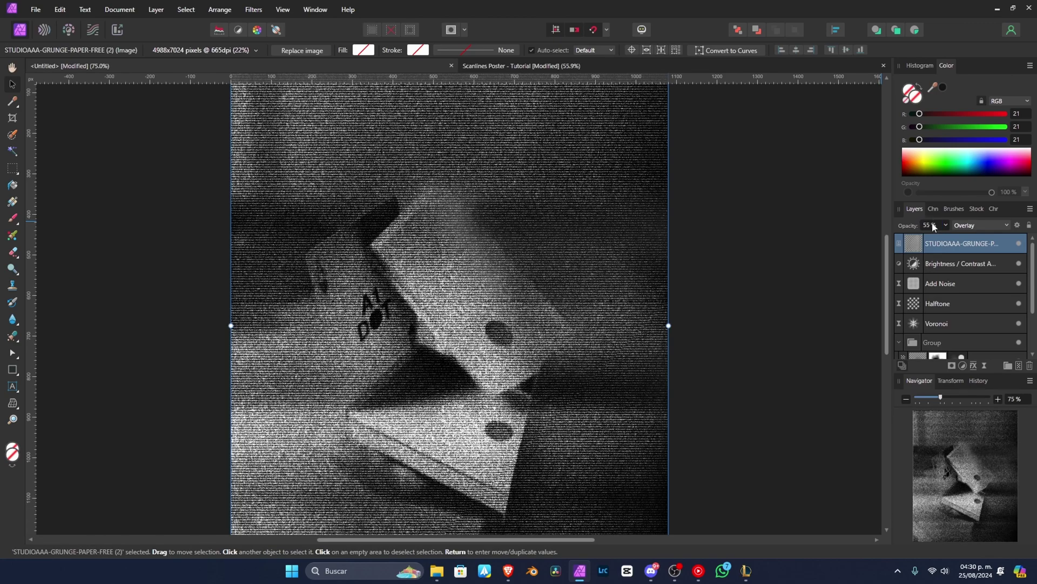
pyautogui.click(766, 302)
pyautogui.scroll(2, 714, 299)
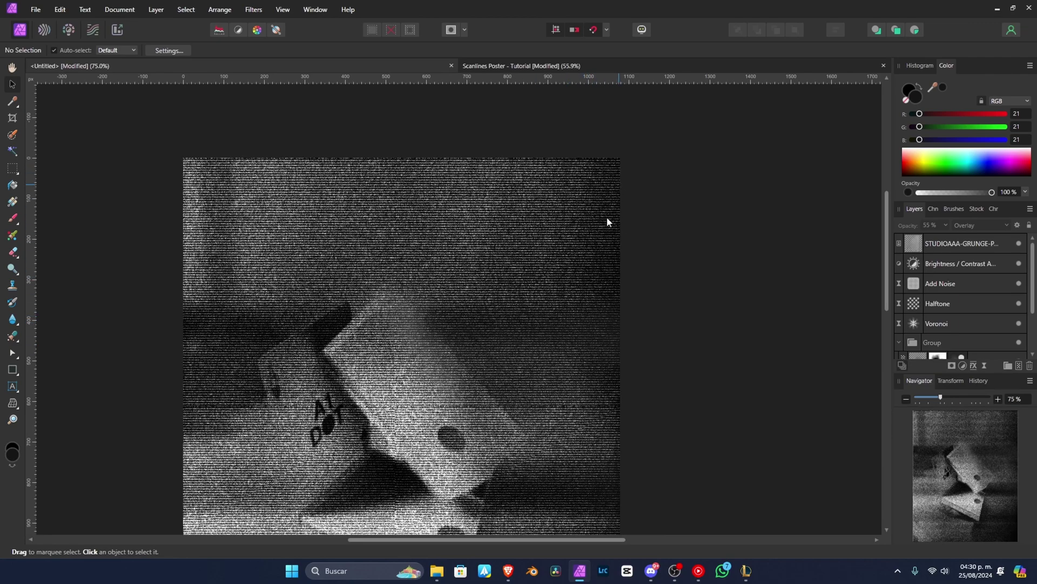
# - Zoom to 100% and bring the card's lettering into view
pyautogui.press('z')
pyautogui.keyDown('alt'); pyautogui.click(543, 335); pyautogui.keyUp('alt')
pyautogui.click(543, 354)
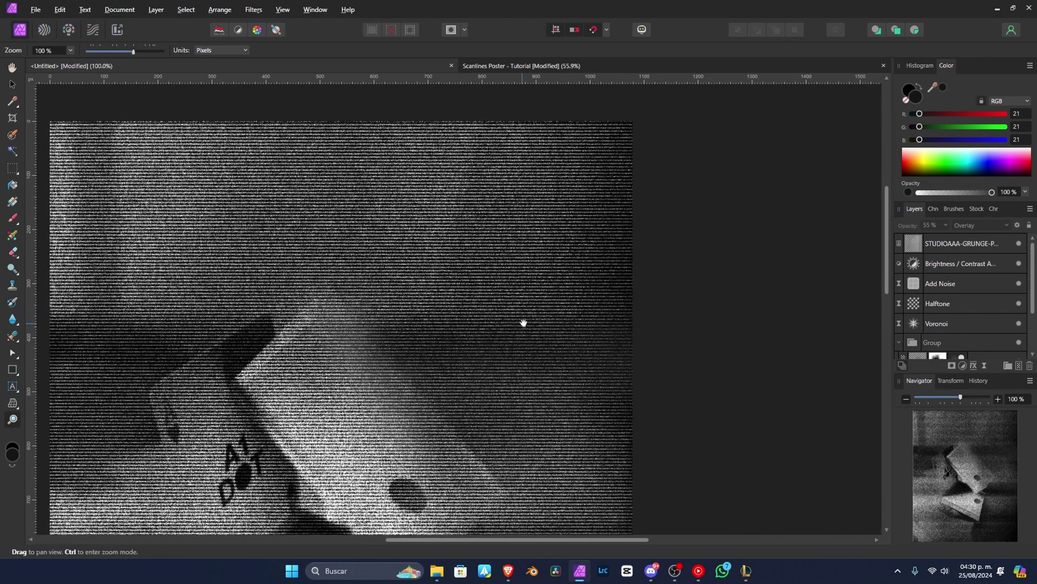
pyautogui.moveTo(523, 323); pyautogui.dragTo(599, 300)
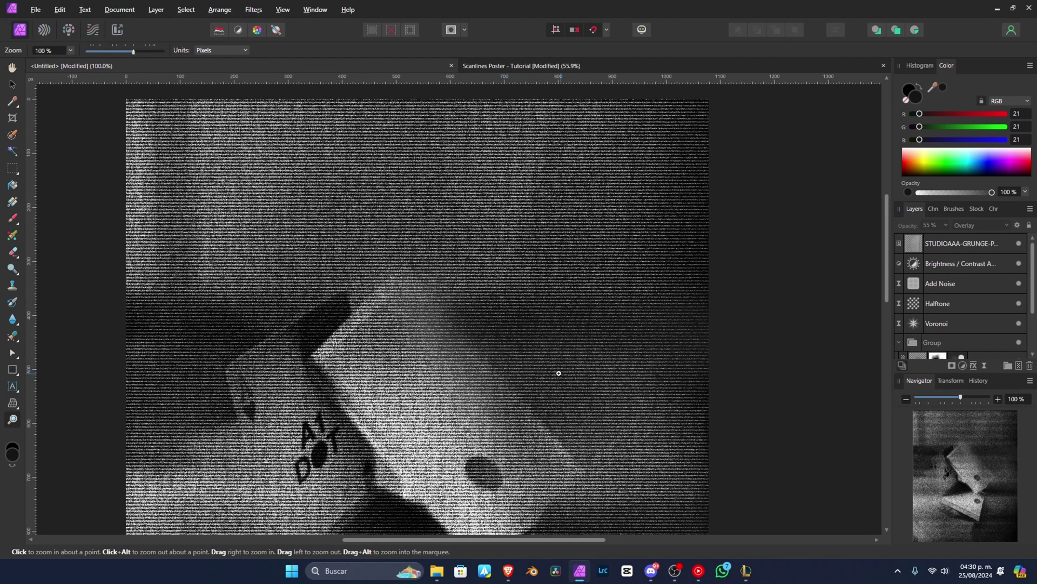
pyautogui.press('v')
# - Fade the grunge overlay out to compare, then restore its opacity to 55%
pyautogui.click(932, 243)
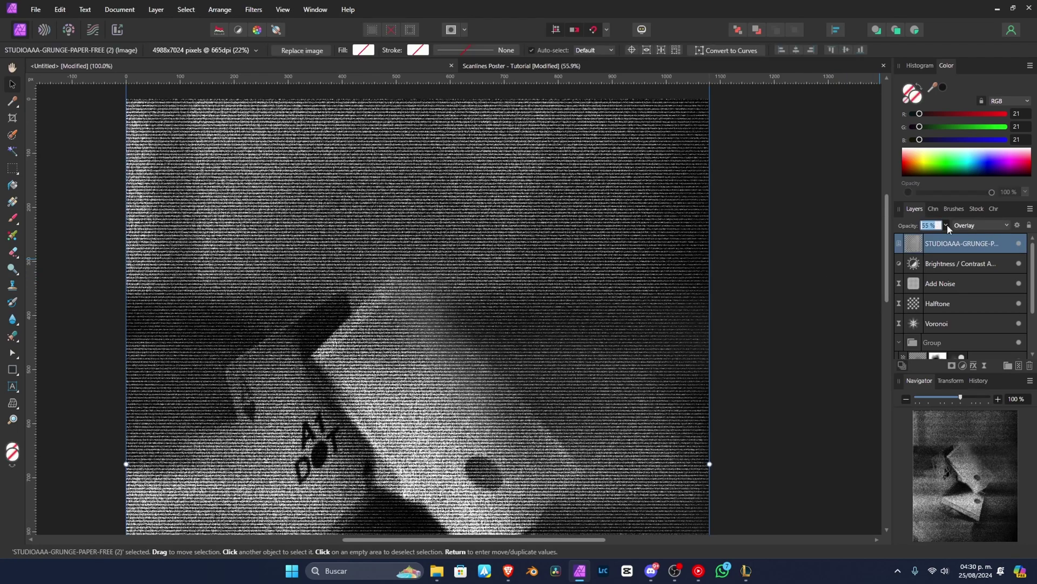
pyautogui.click(945, 225)
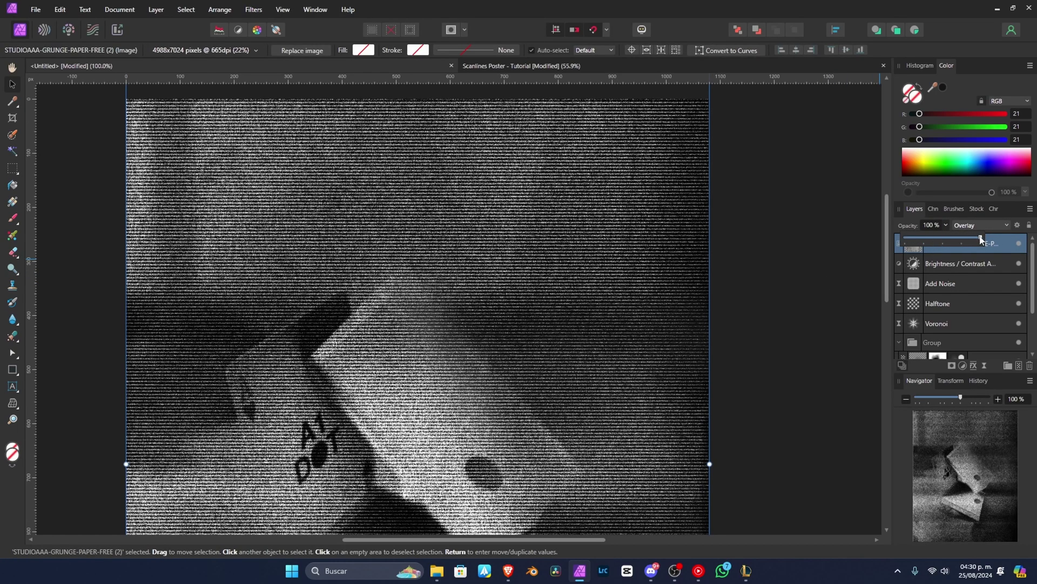
pyautogui.moveTo(980, 239); pyautogui.dragTo(905, 239)
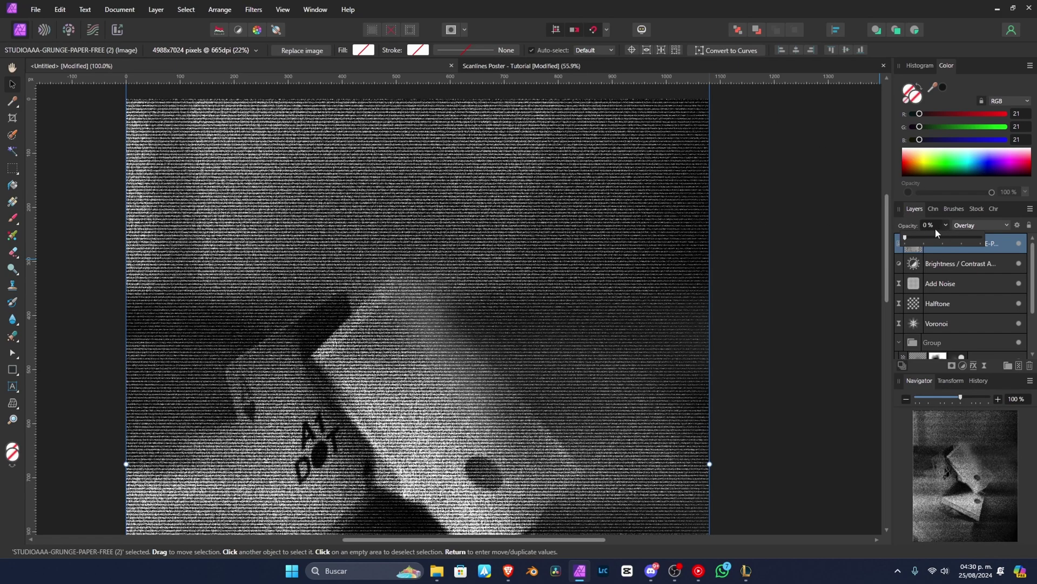
pyautogui.click(930, 226)
pyautogui.write('55')
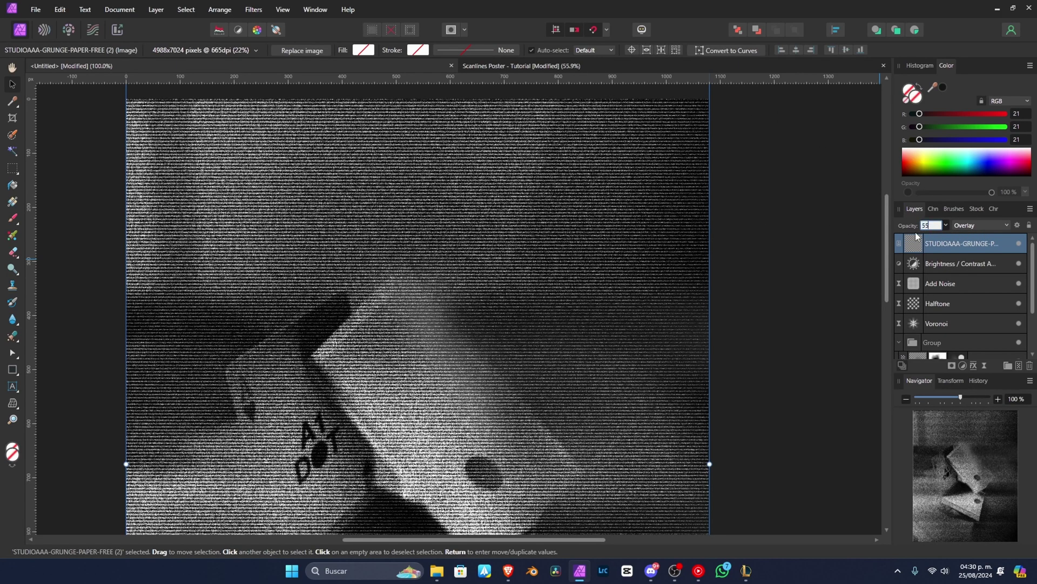
pyautogui.press('Return')
pyautogui.click(781, 333)
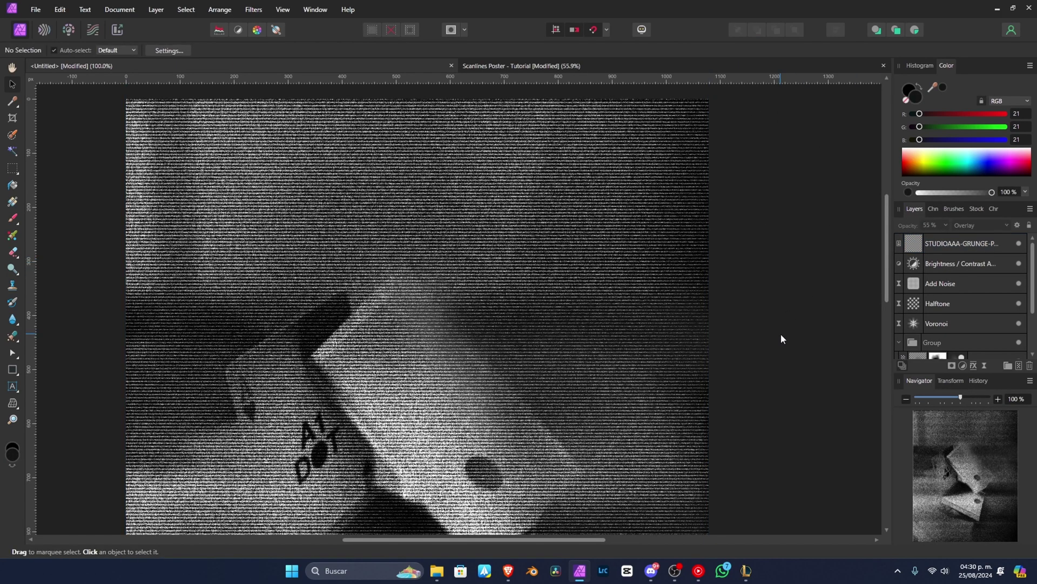
pyautogui.press('z')
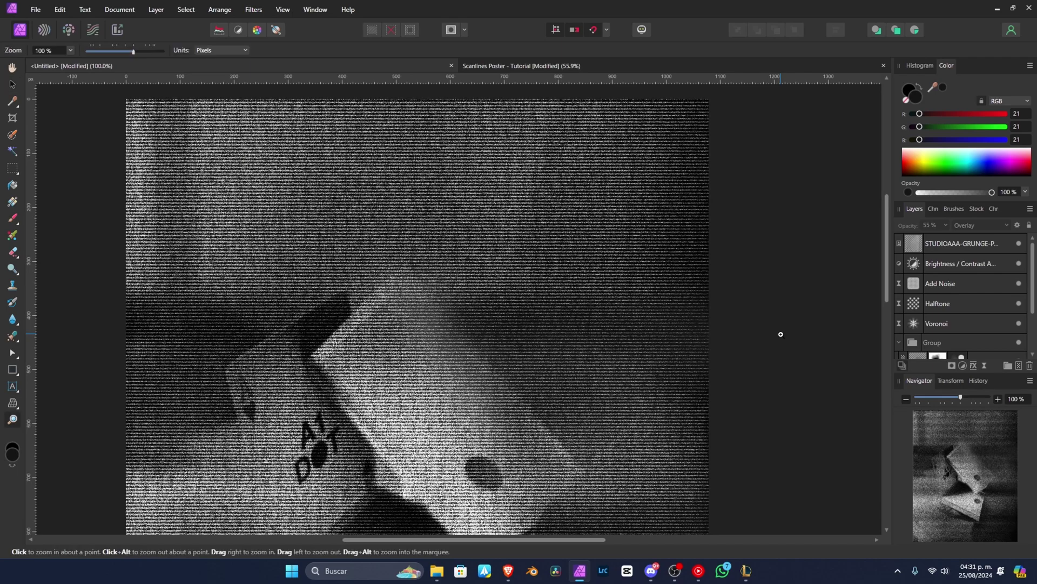
pyautogui.scroll(-2, 462, 351)
pyautogui.scroll(-2, 566, 281)
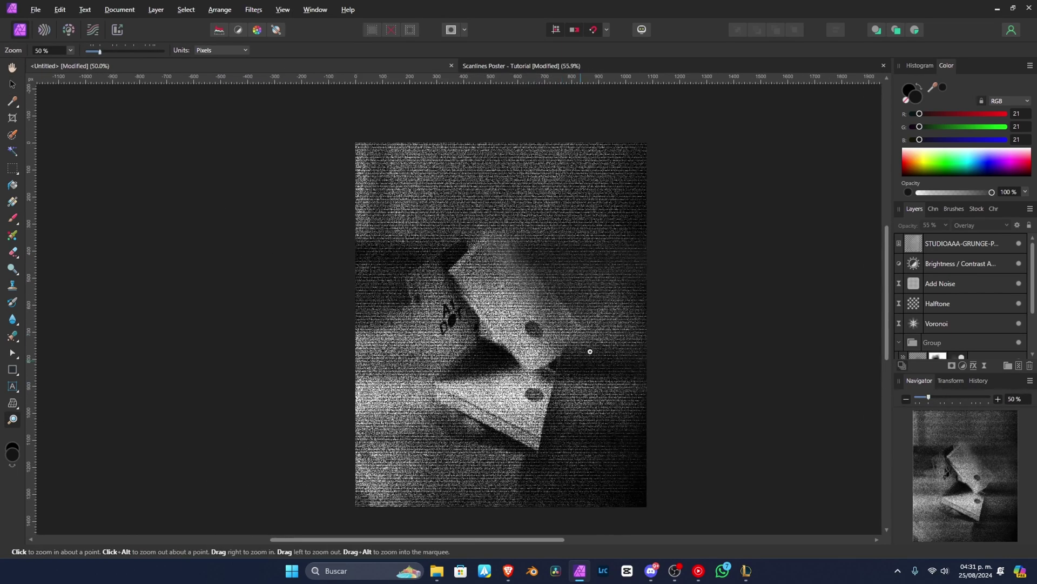
pyautogui.scroll(2, 590, 347)
# - Export the poster as PNG with default settings, overwriting the existing Untitled file
pyautogui.press('v')
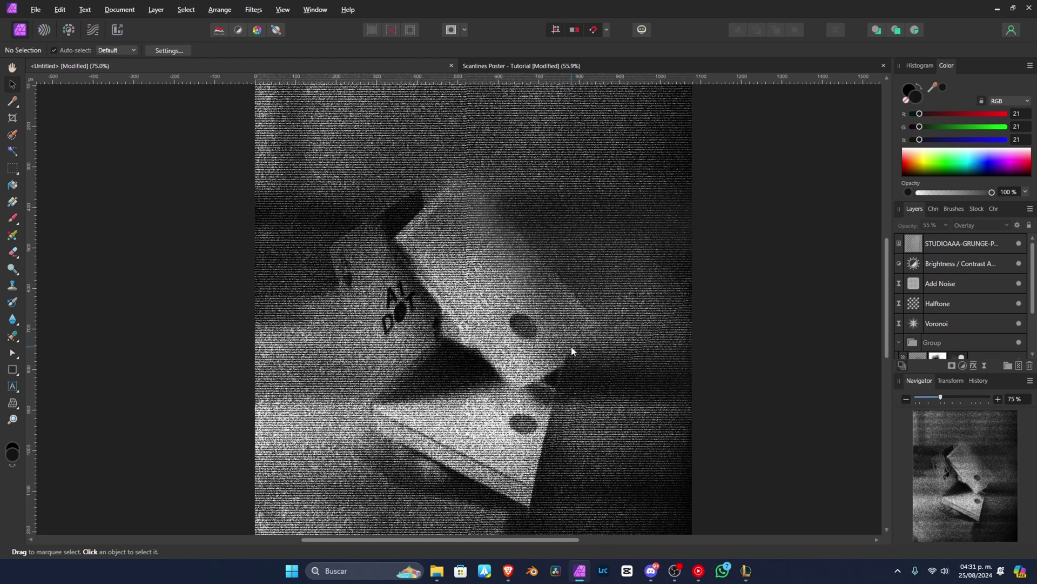
pyautogui.click(36, 10)
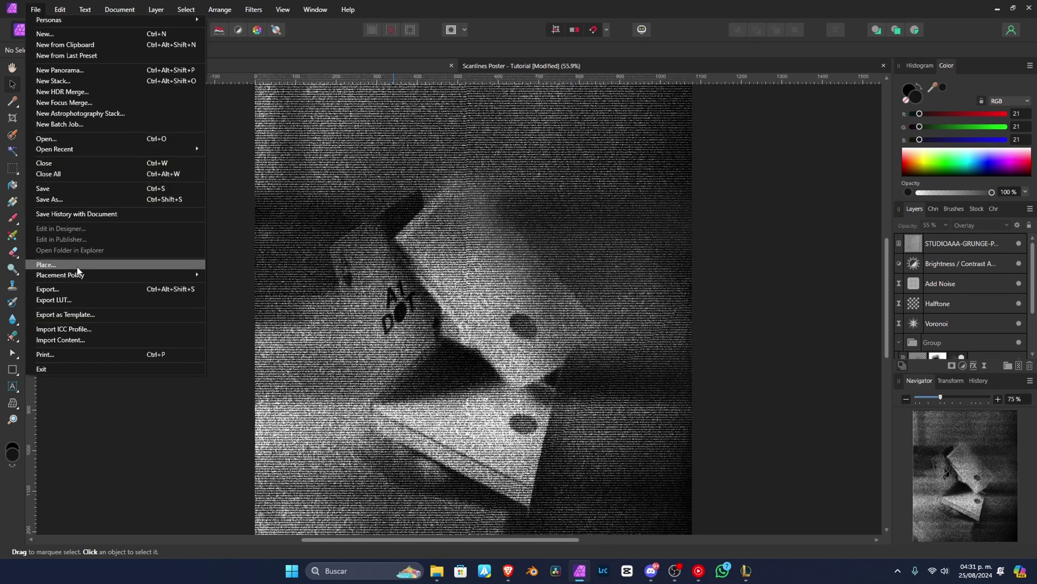
pyautogui.click(47, 289)
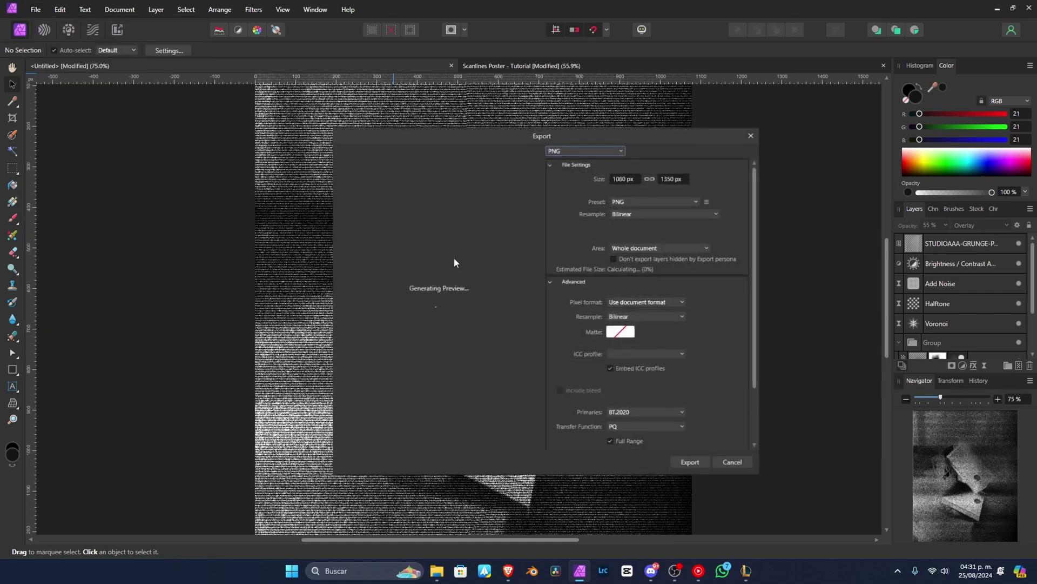
pyautogui.click(688, 464)
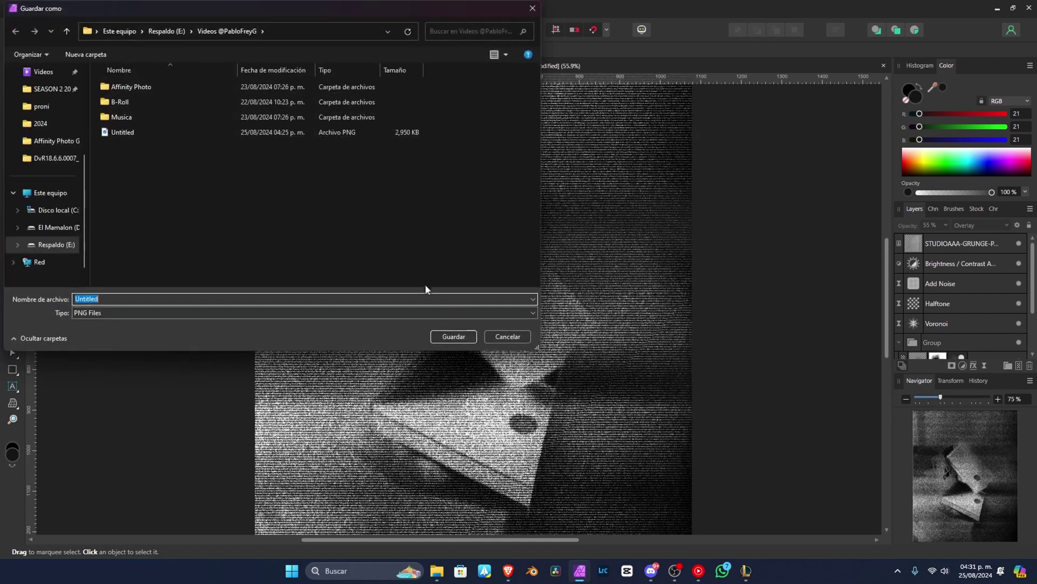
pyautogui.click(460, 337)
pyautogui.click(548, 323)
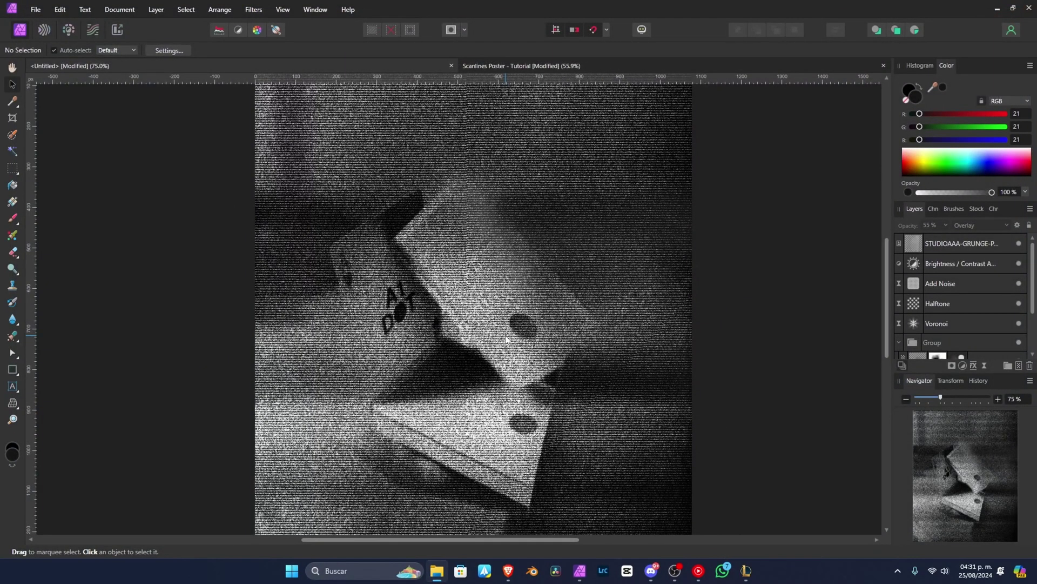
# - Zoom out to view the whole finished poster
pyautogui.click(543, 336)
pyautogui.press('z')
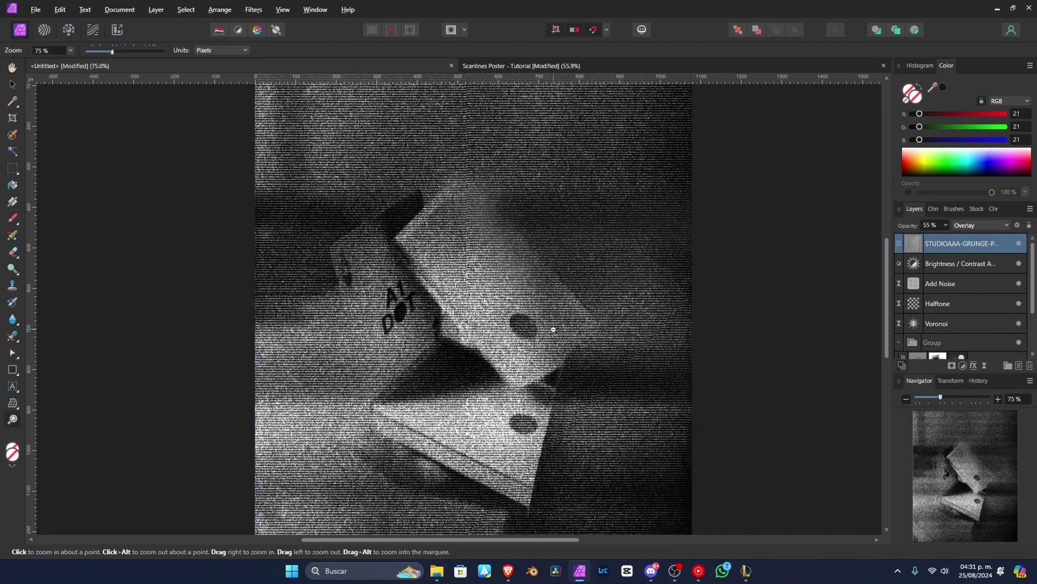
pyautogui.keyDown('alt'); pyautogui.click(553, 329); pyautogui.keyUp('alt')
pyautogui.press('v')
pyautogui.click(687, 330)
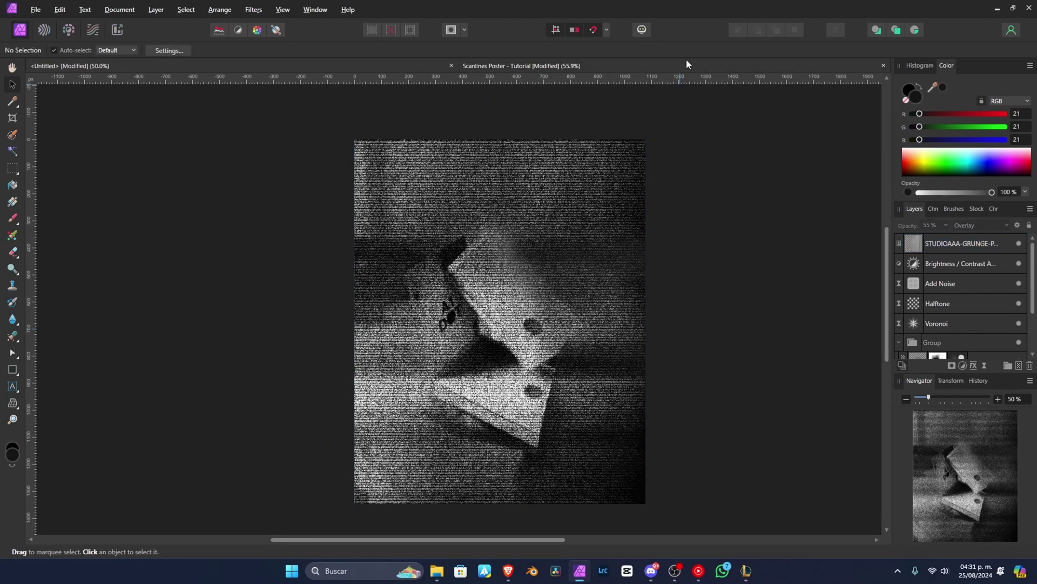